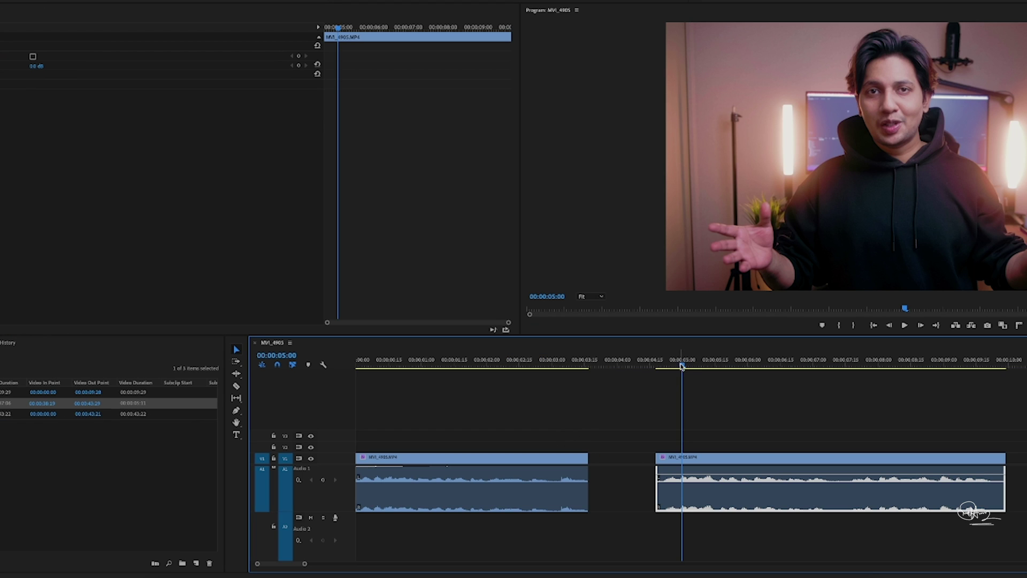
Preview the sequence and the second clip by playing and scrubbing to around 00:00:06:13
left_click_drag(682, 368, 345, 361)
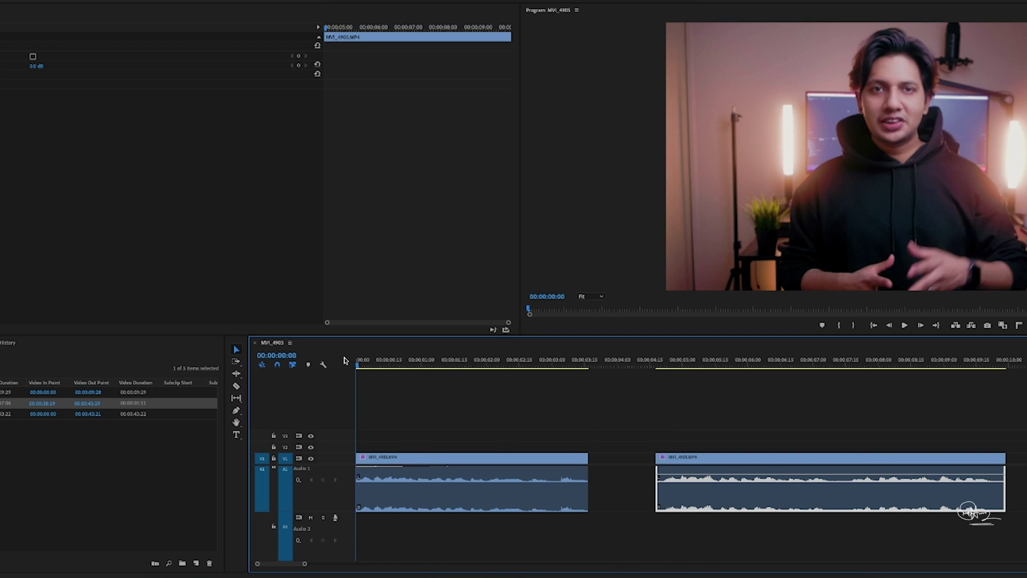
key("space")
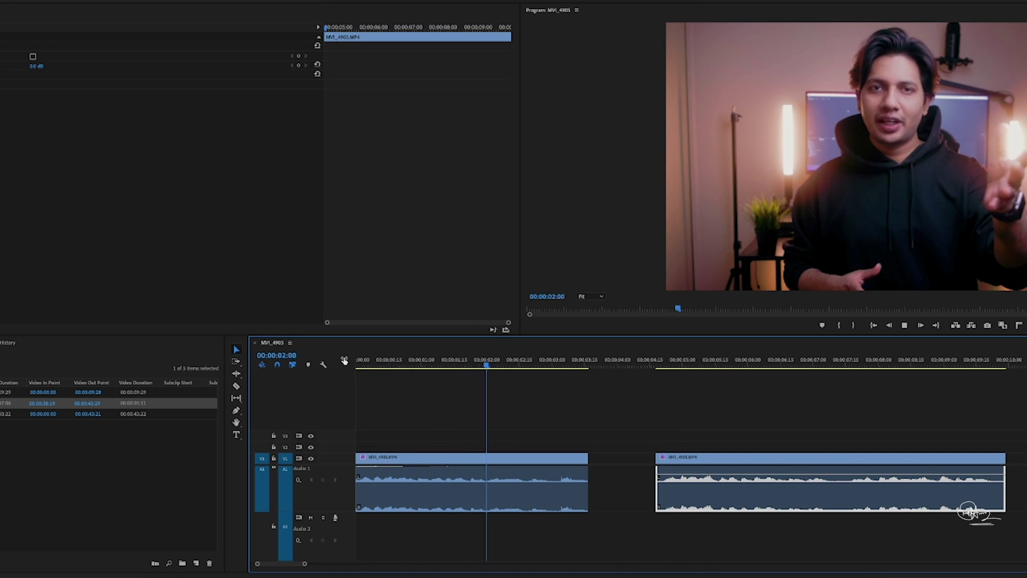
left_click(658, 368)
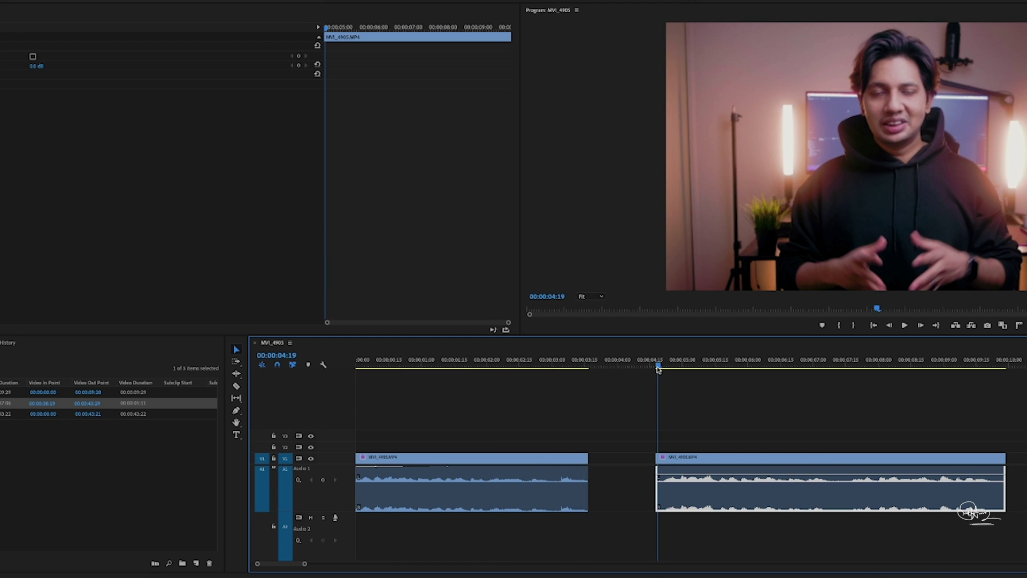
key("space")
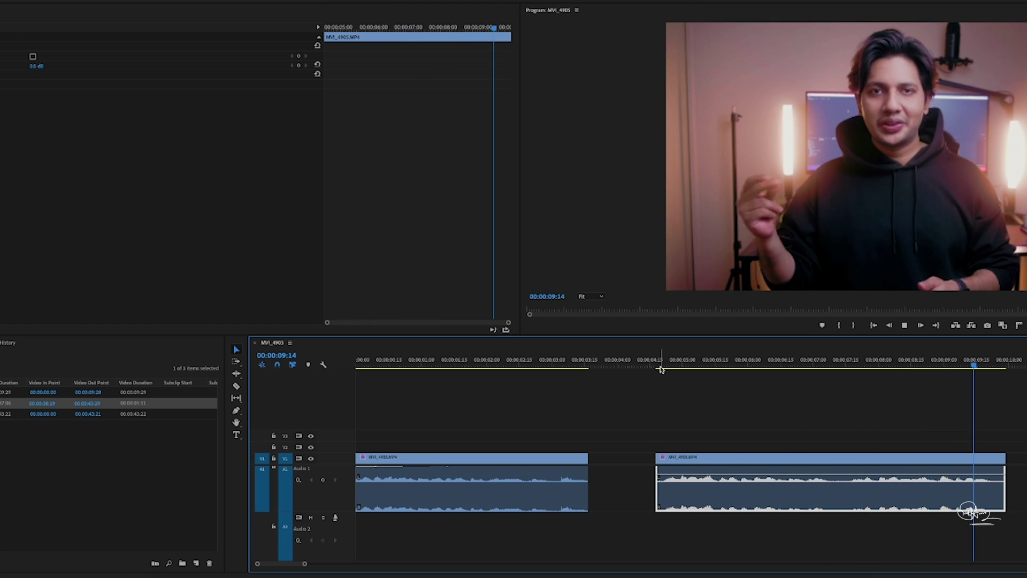
key("space")
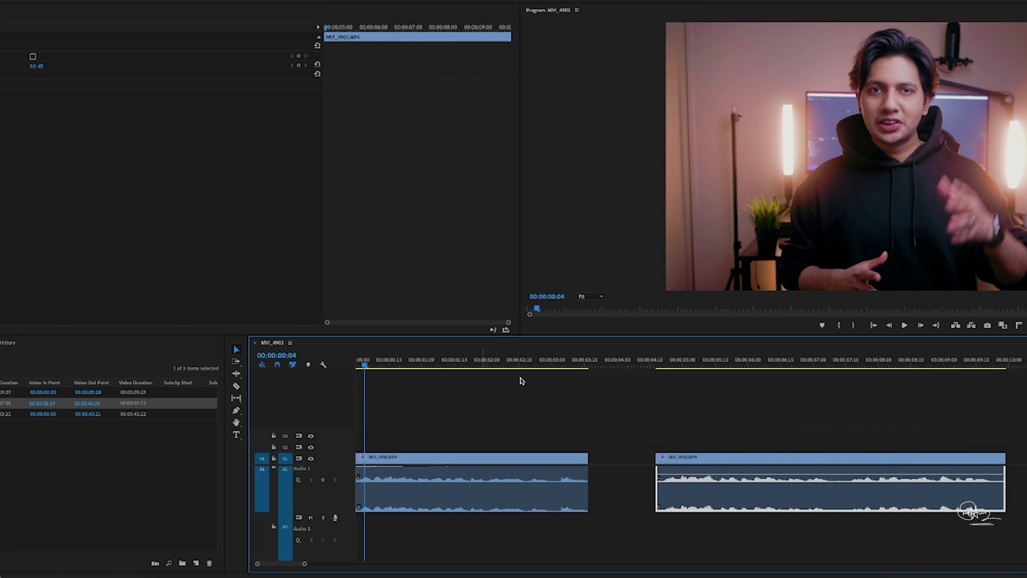
left_click_drag(365, 368, 914, 368)
left_click_drag(825, 375, 654, 367)
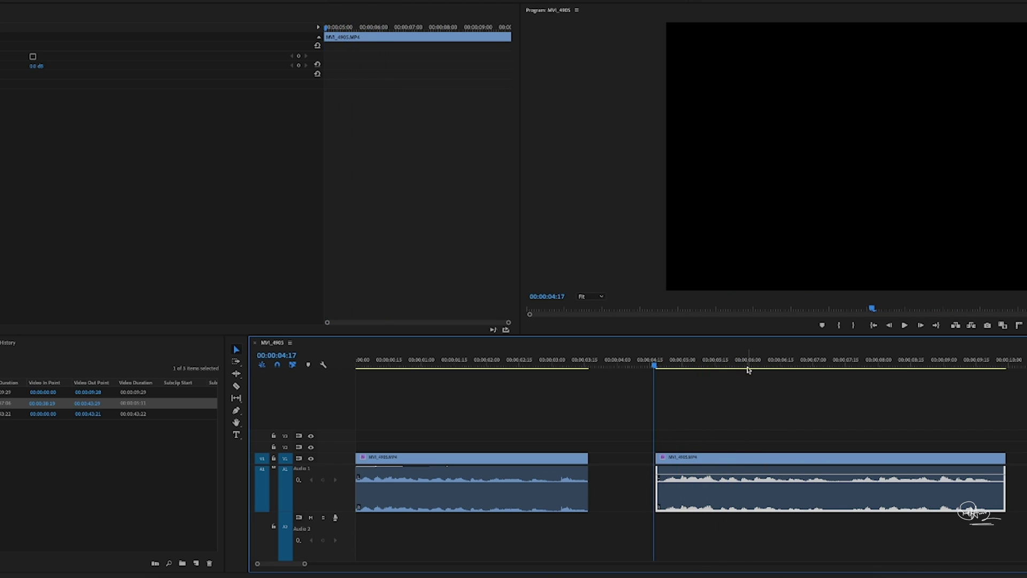
Mark in and out points around the second clip
left_click(657, 367)
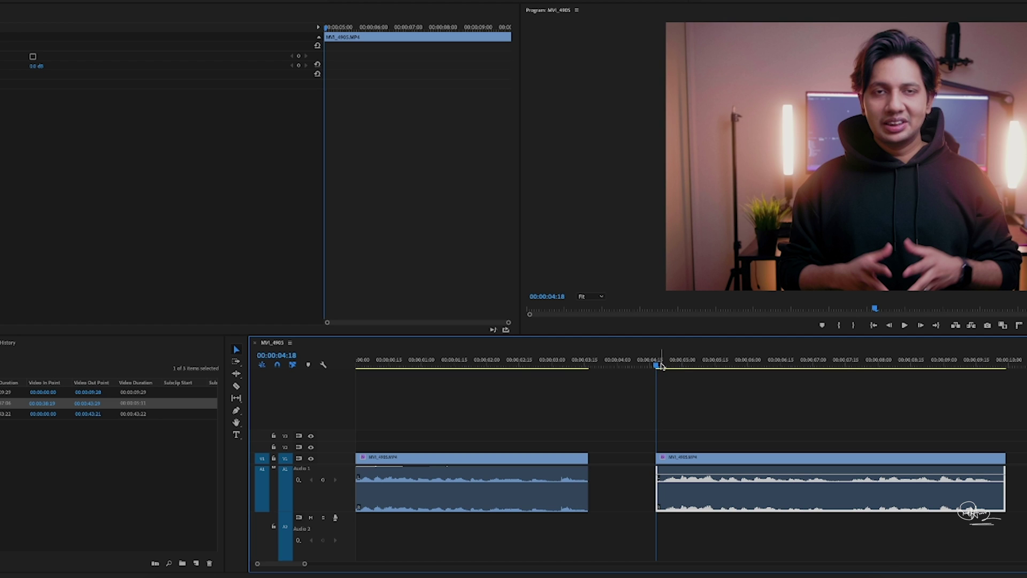
key("i")
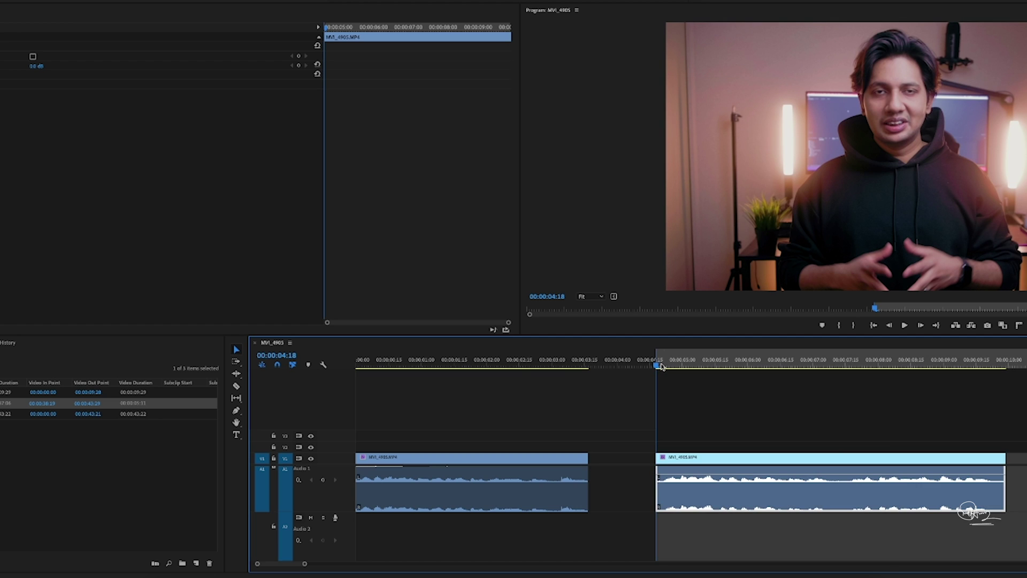
left_click_drag(656, 367, 1004, 373)
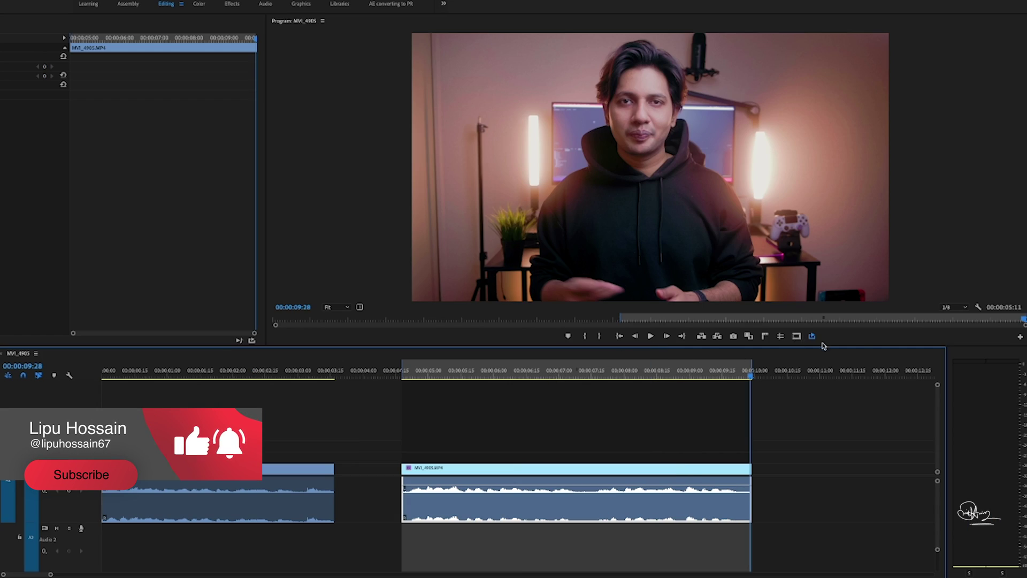
Bring up the Program monitor's Button Editor
left_click(812, 337)
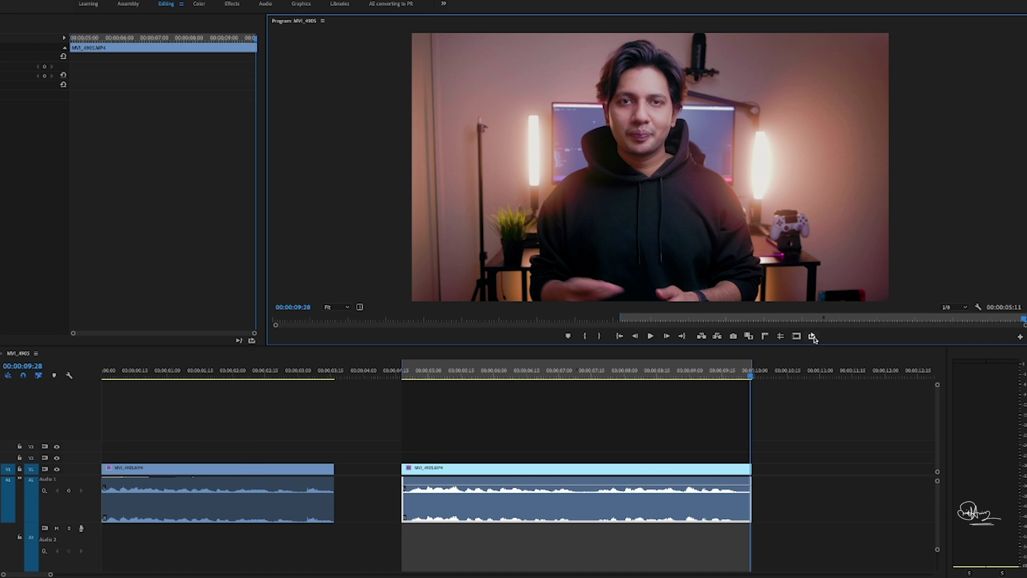
left_click(812, 336)
left_click(1020, 338)
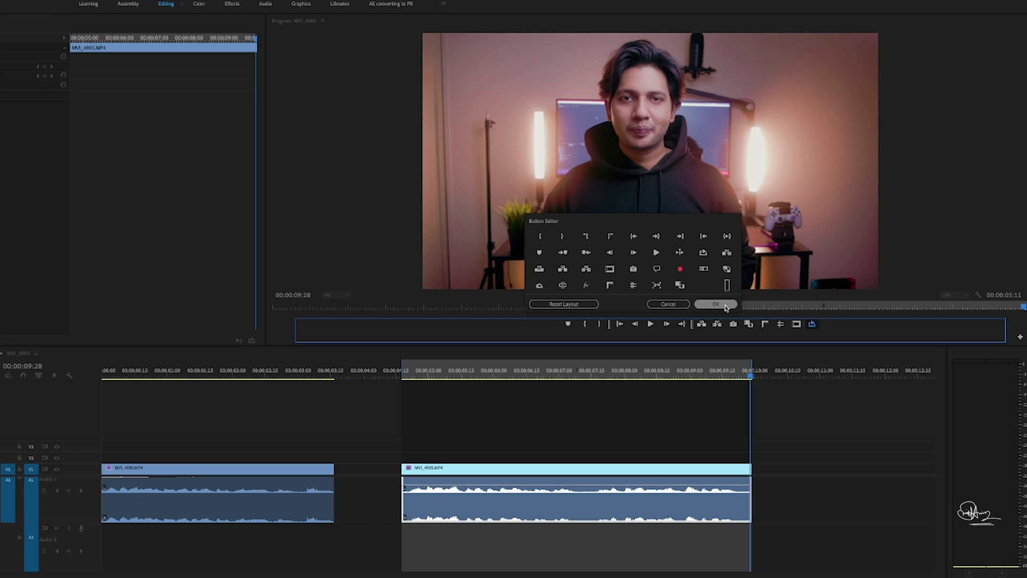
Confirm the Button Editor and search the Effects panel for 'para'
left_click(726, 305)
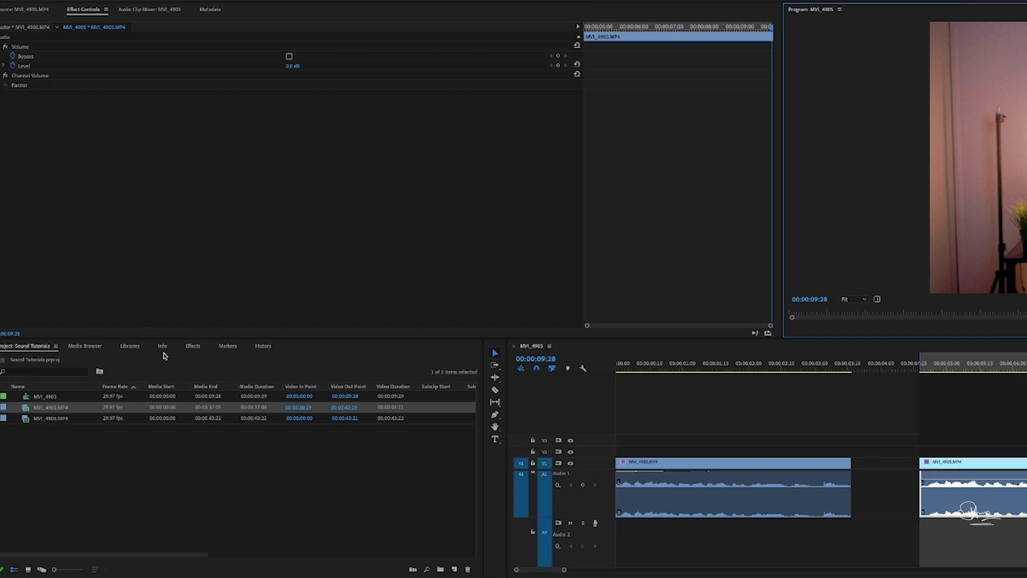
left_click(194, 347)
left_click(54, 360)
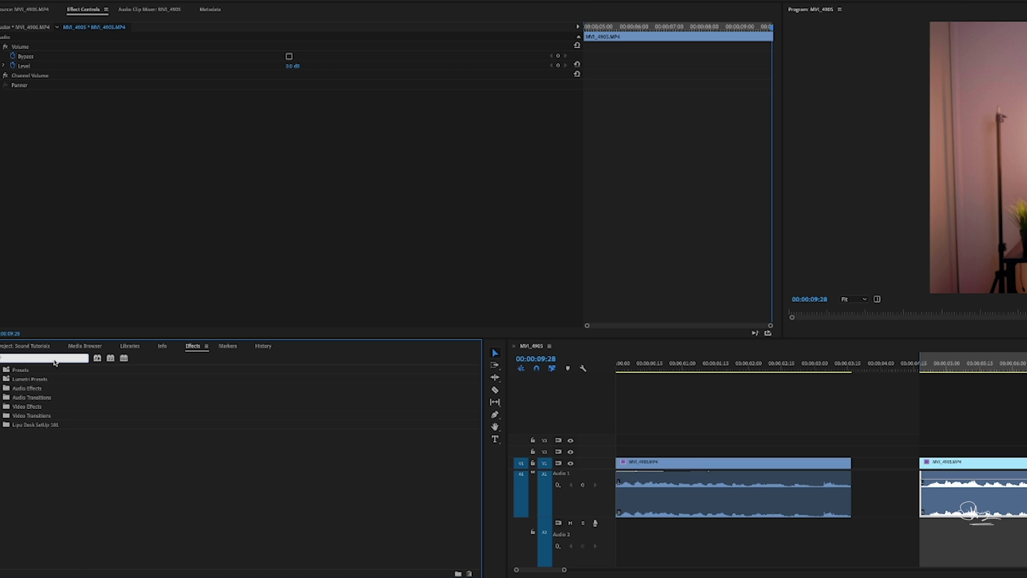
type("para")
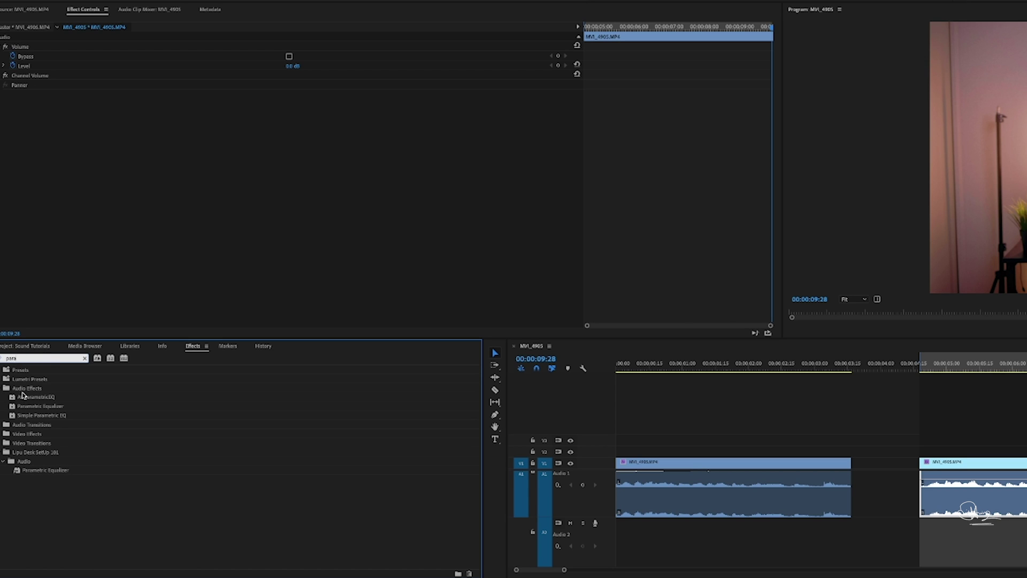
left_click(85, 358)
Drag the Parametric Equalizer preset from the desk-setup Audio presets onto the second audio clip
left_click(4, 424)
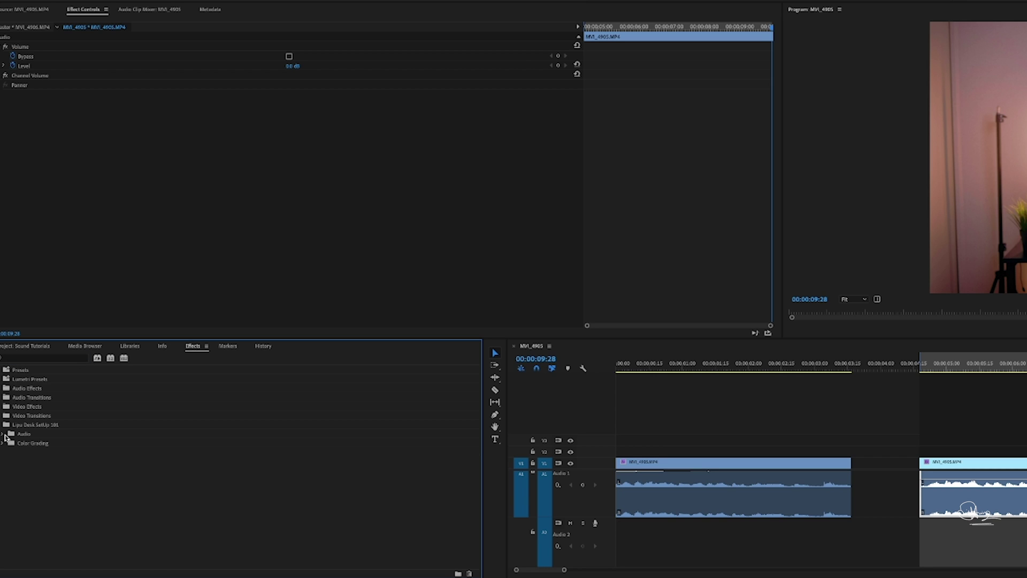
left_click(27, 453)
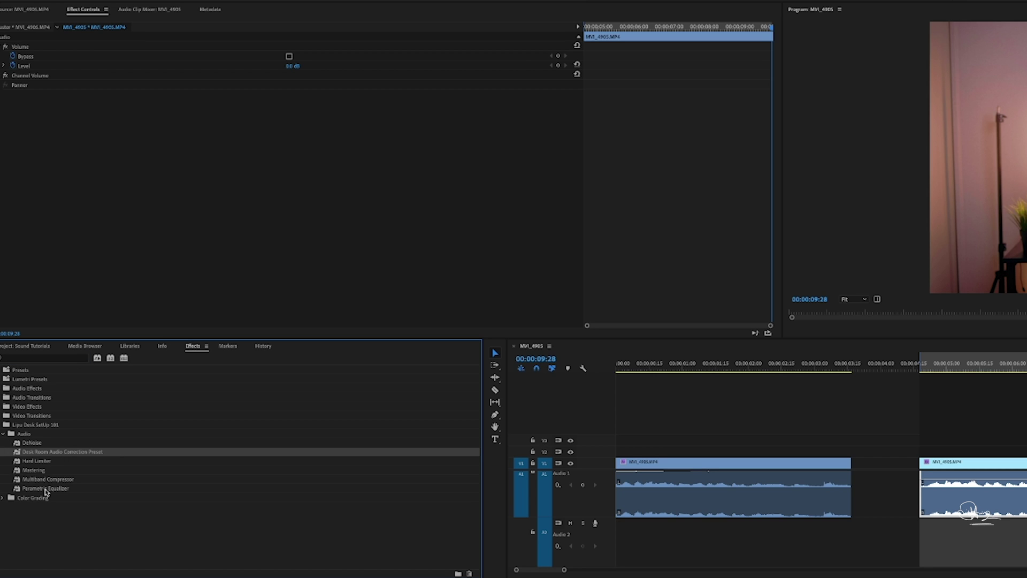
left_click_drag(45, 488, 756, 423)
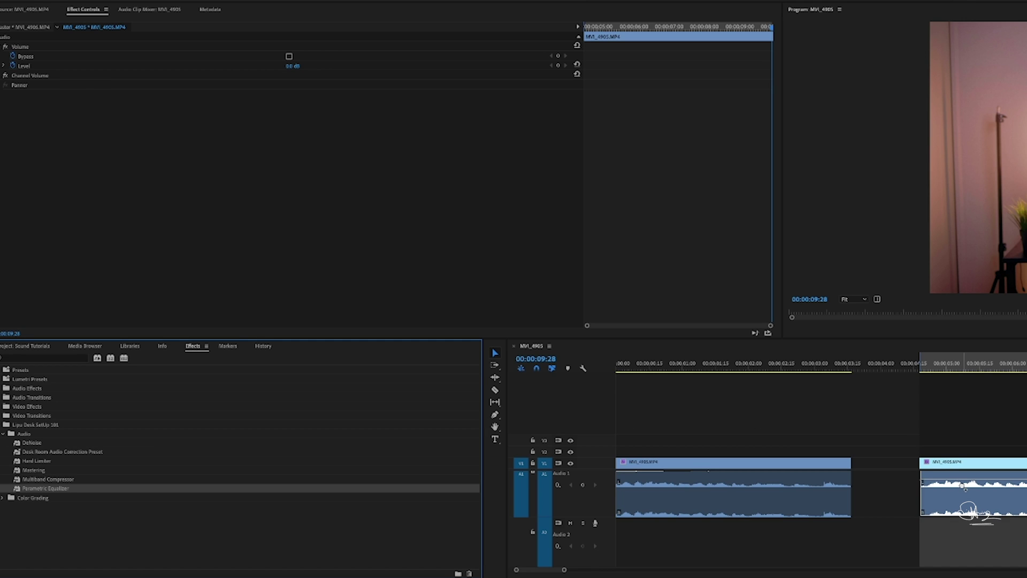
left_click_drag(966, 508, 965, 508)
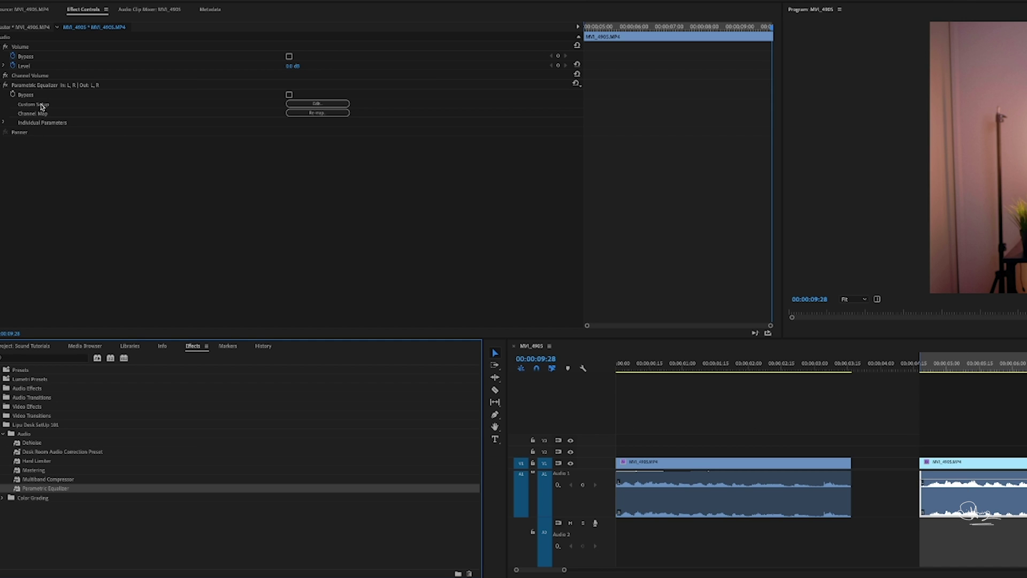
While playing the clip, drag the EQ low band up to about 106 Hz, 12.3 dB
left_click(321, 104)
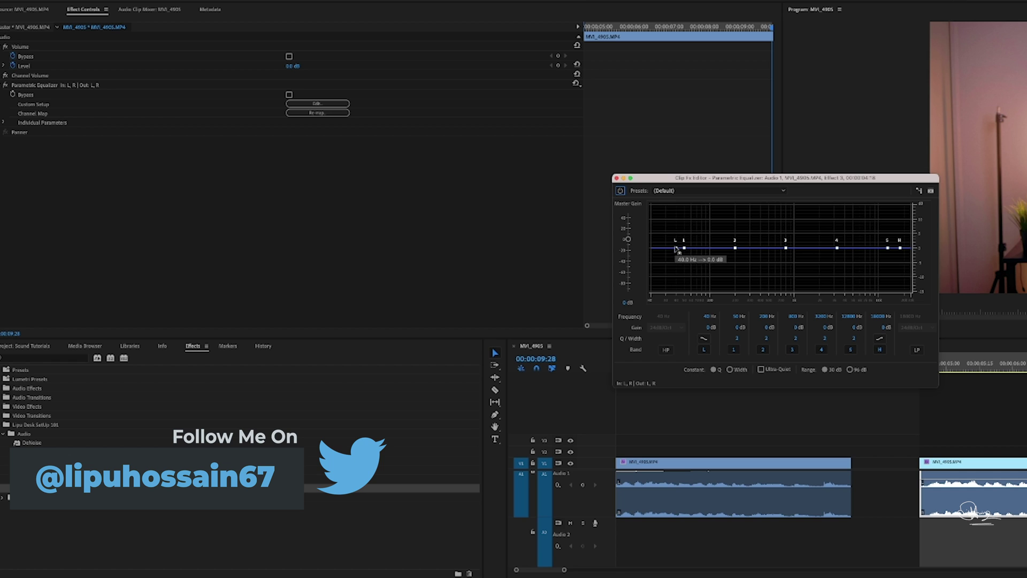
key("space")
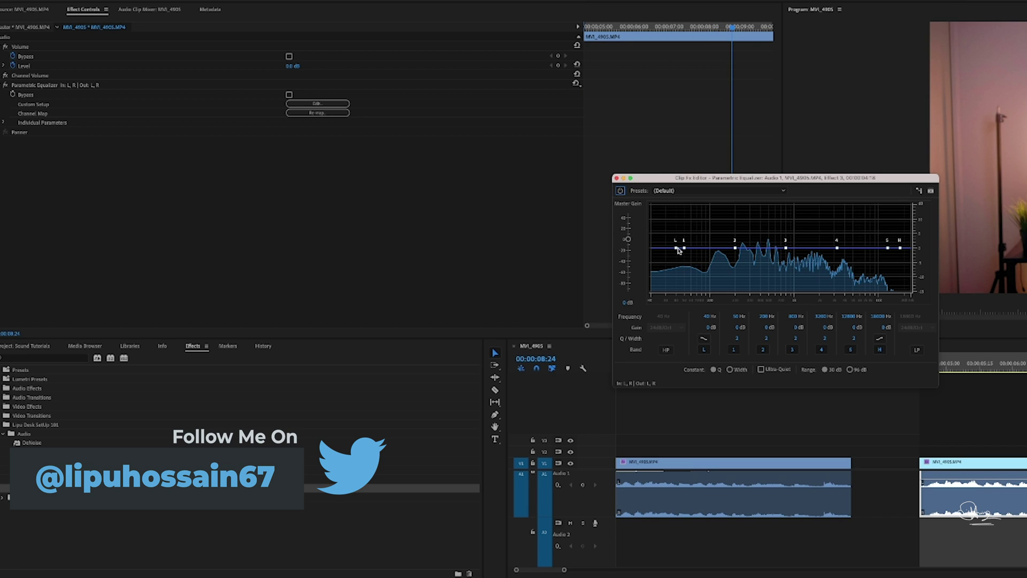
left_click_drag(677, 250, 678, 252)
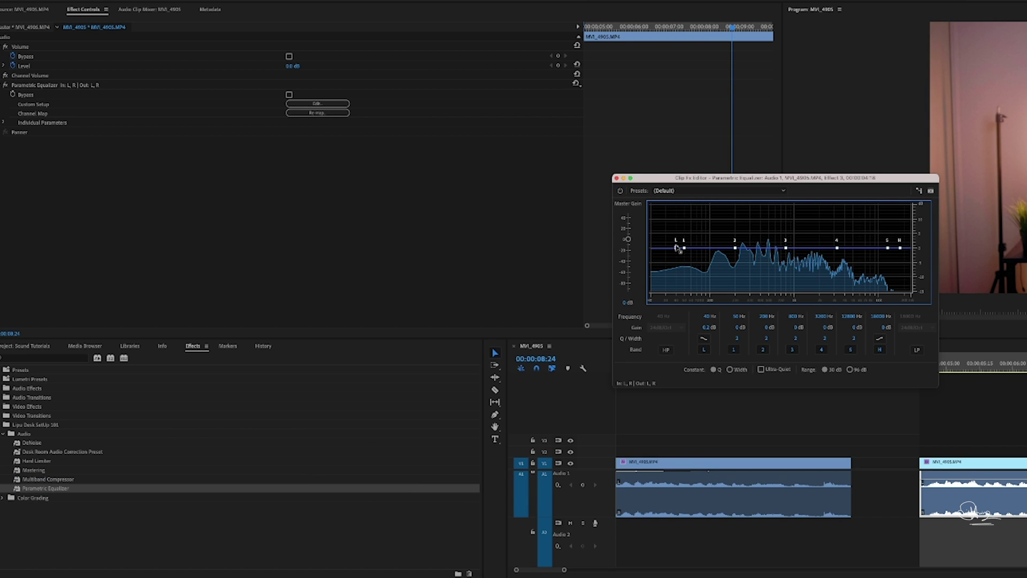
left_click_drag(684, 226, 694, 224)
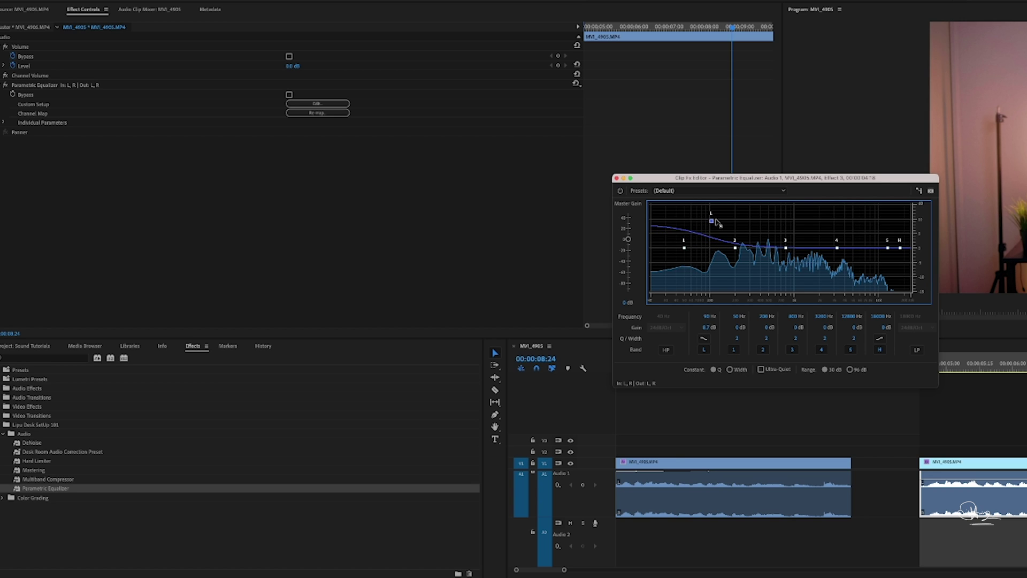
left_click_drag(716, 222, 720, 221)
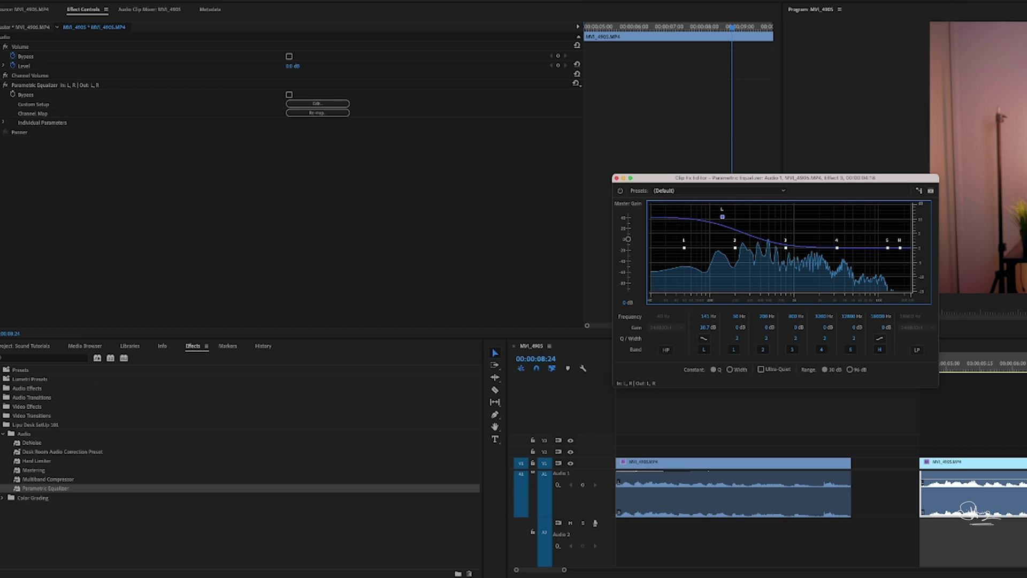
left_click(150, 15)
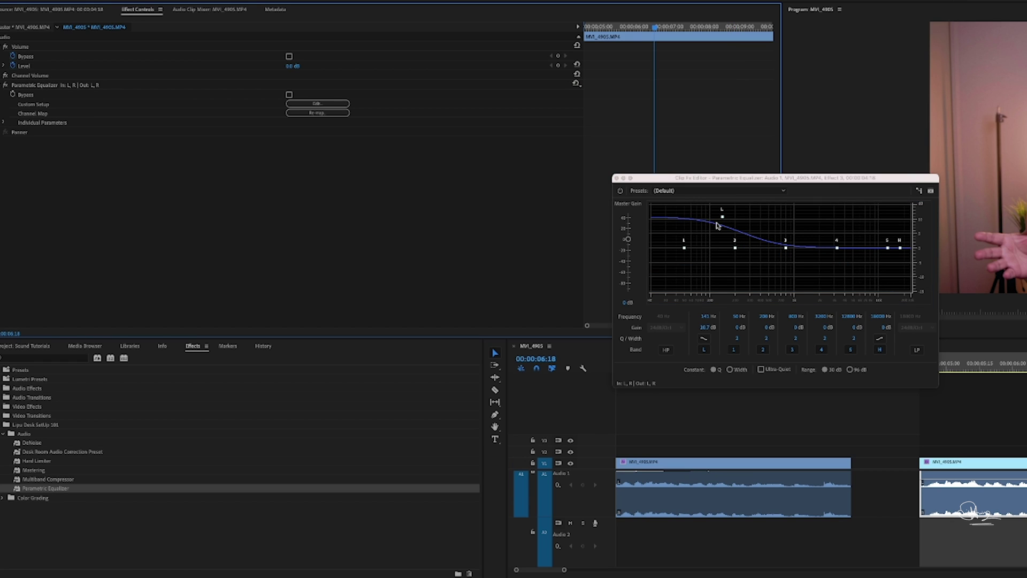
key("space")
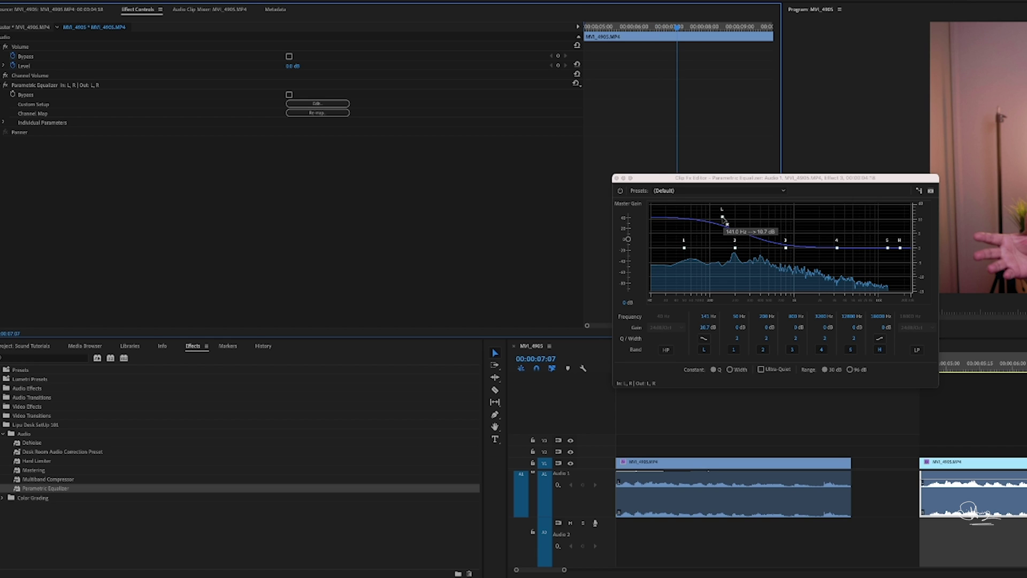
left_click(723, 217)
mouse_move(722, 218)
left_mouse_down()
mouse_move(709, 213)
mouse_move(717, 210)
left_mouse_up()
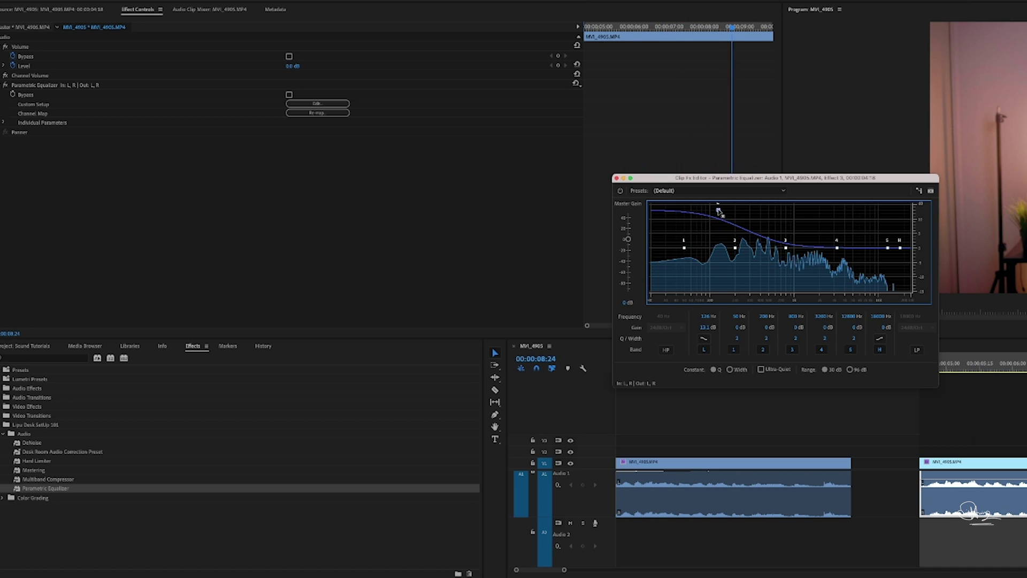
Set the low band gain to exactly 10 dB and close the equalizer editor
left_click(705, 328)
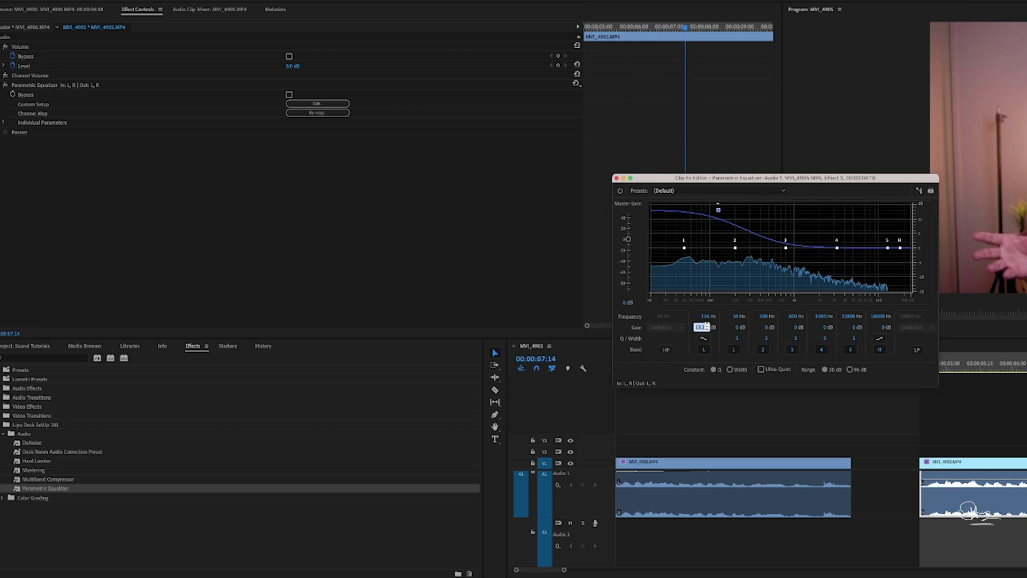
type("10")
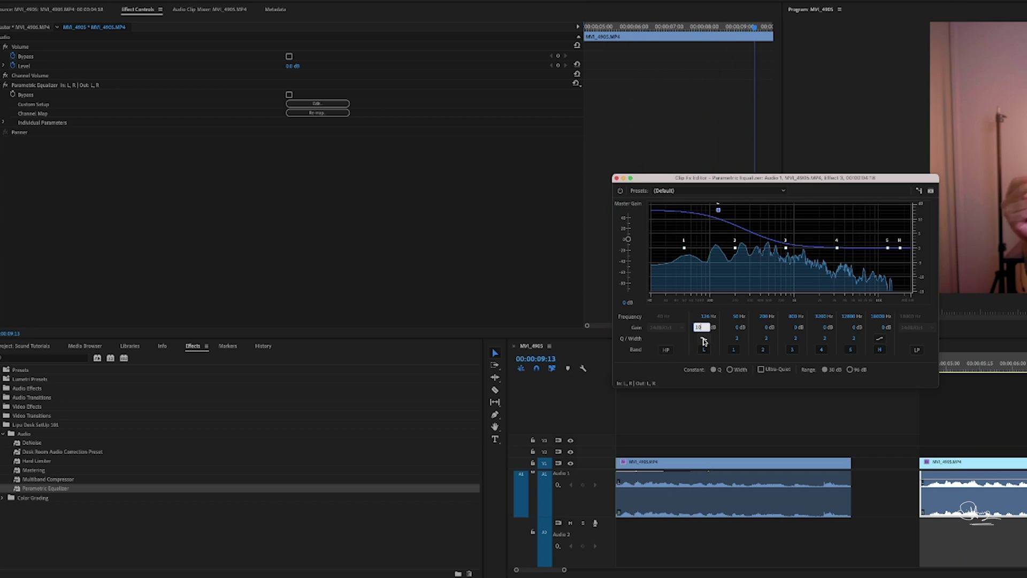
key("Return")
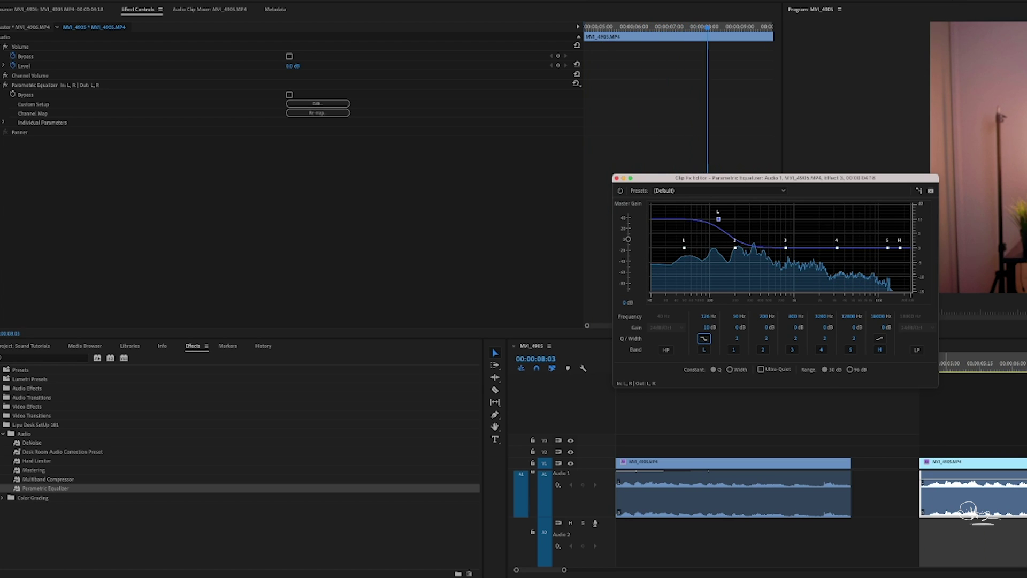
left_click(616, 177)
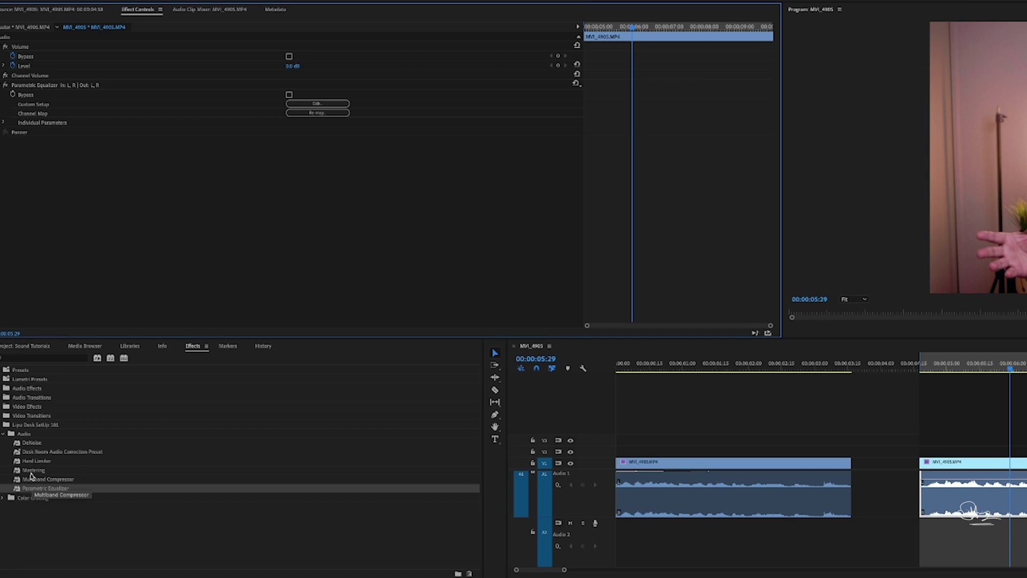
Apply the Mastering preset with Low Shelf enabled and Reverb at 0%, then play the clip
left_click_drag(33, 471, 242, 444)
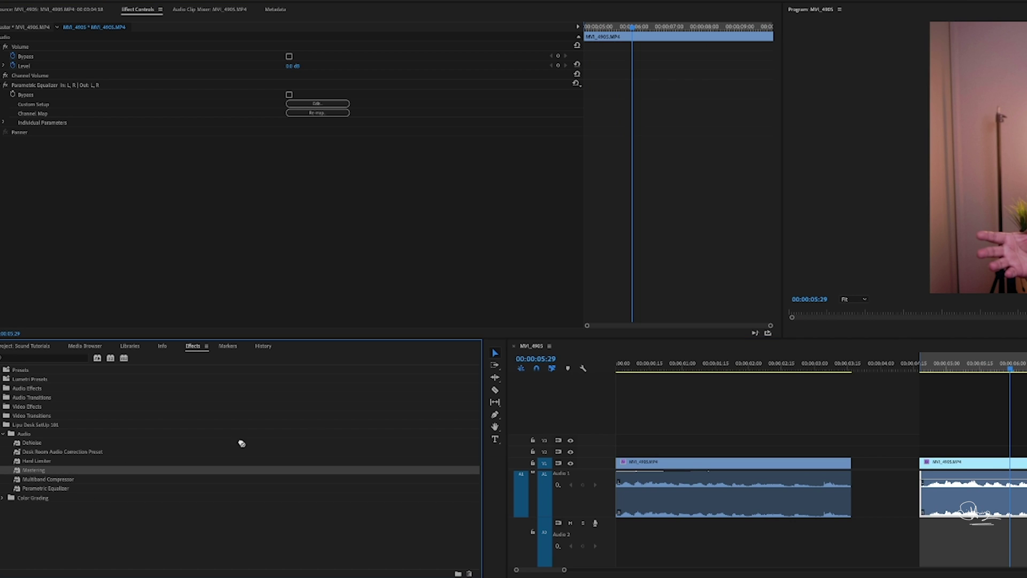
left_click_drag(1005, 498, 1005, 497)
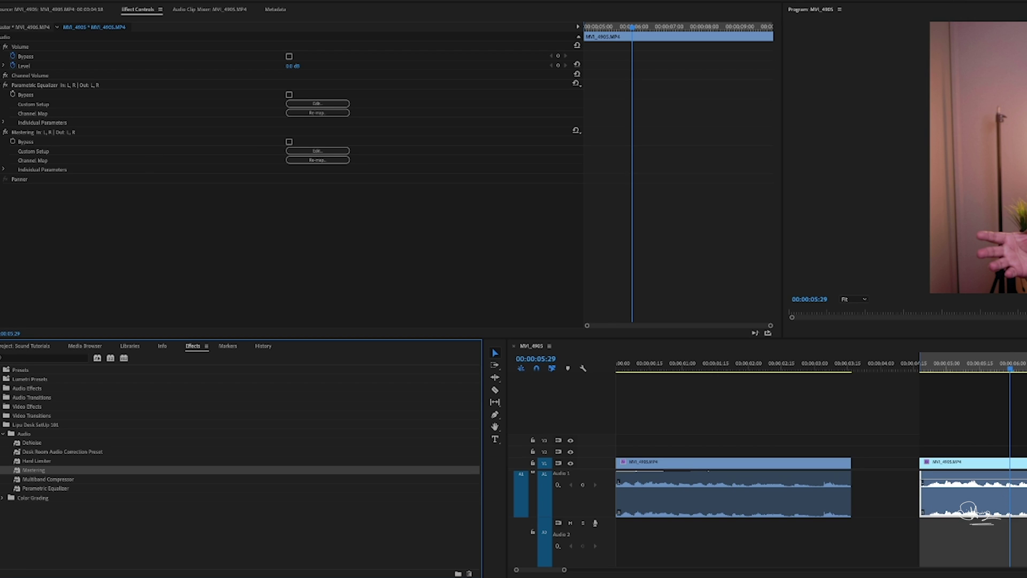
left_click(317, 151)
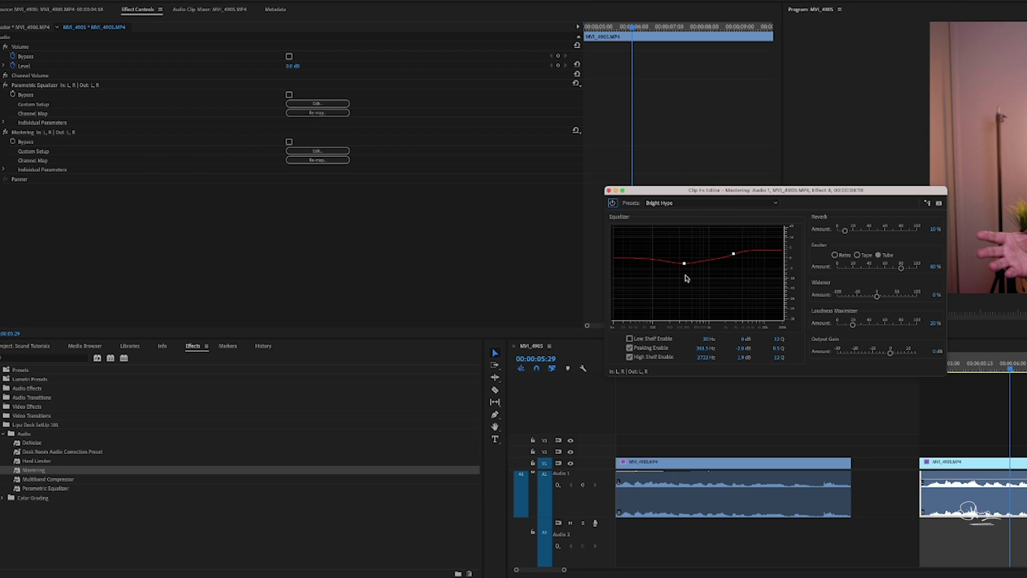
left_click(630, 339)
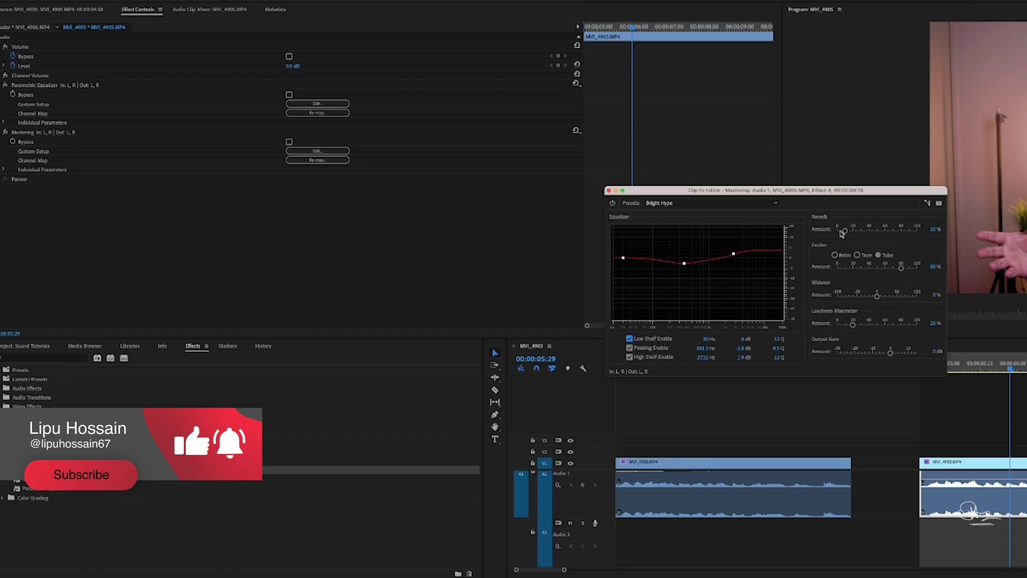
left_click_drag(846, 234, 826, 233)
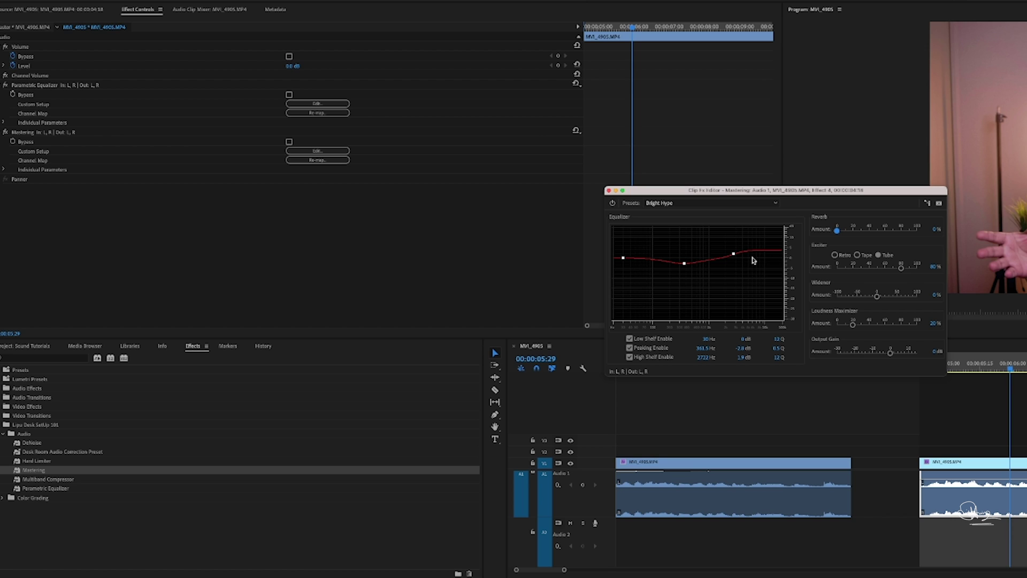
left_click(609, 190)
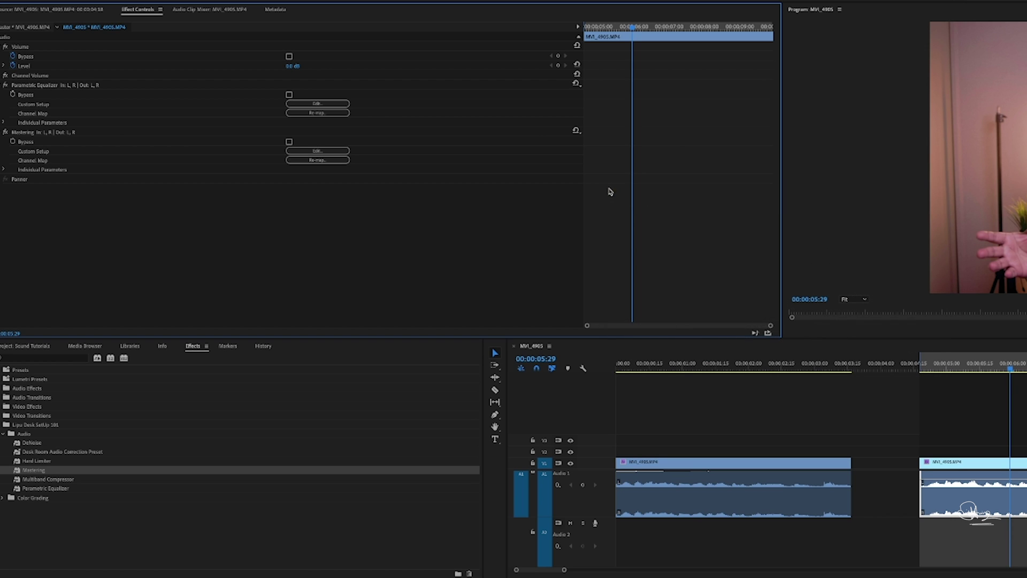
key("space")
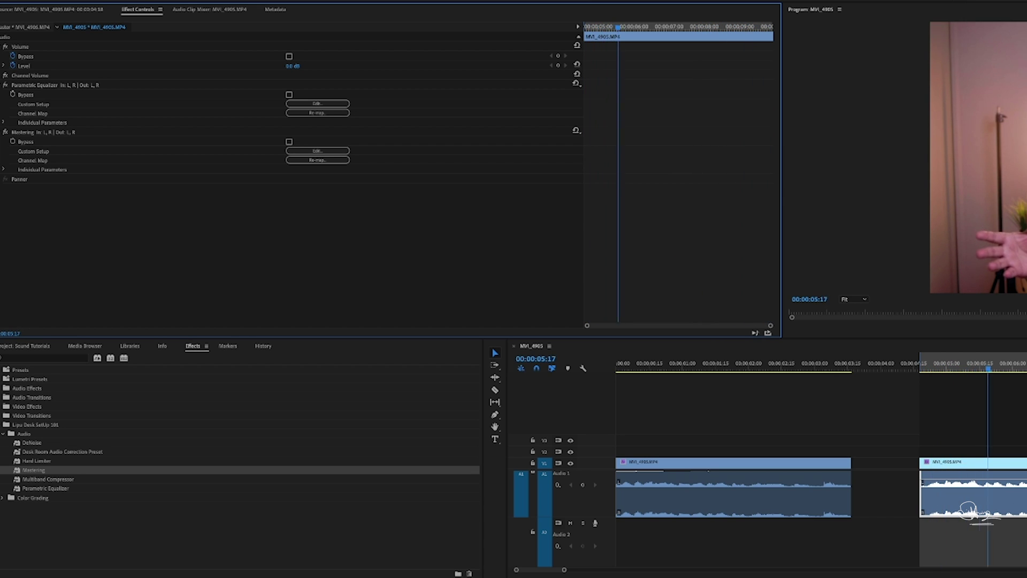
left_click(66, 480)
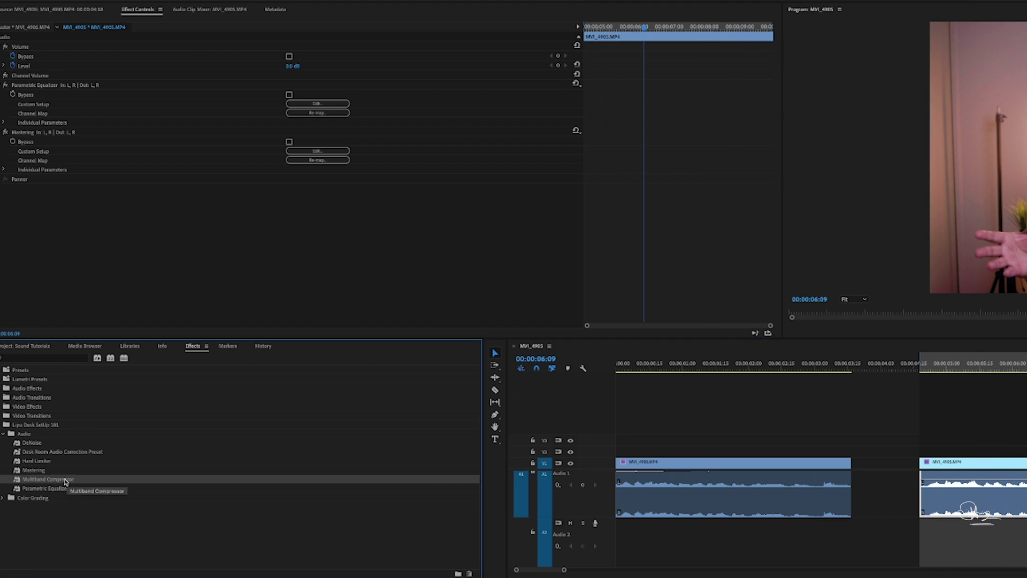
Drop the Multiband Compressor preset onto the second clip's audio
left_click_drag(59, 485, 879, 486)
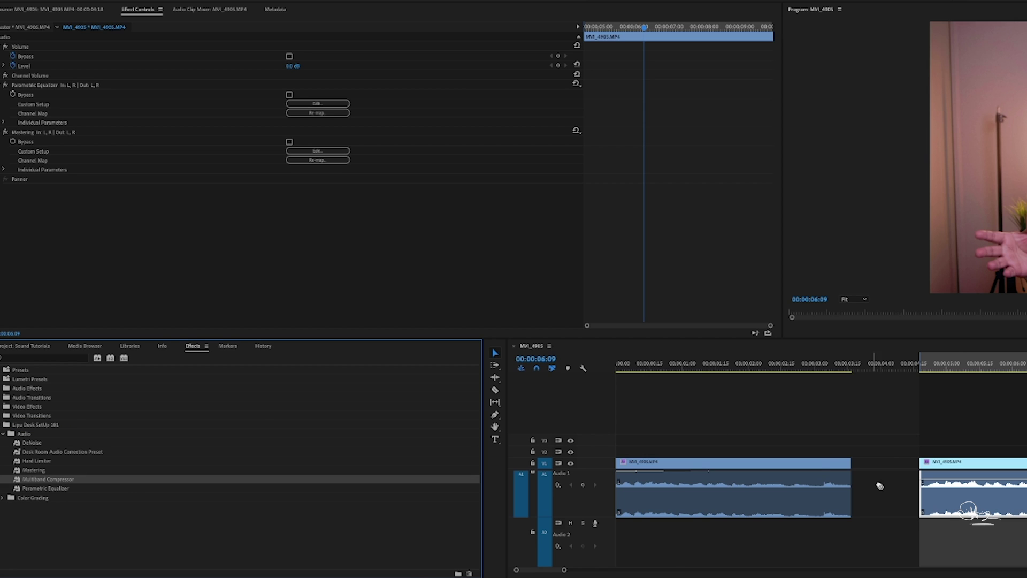
left_click_drag(970, 508, 969, 508)
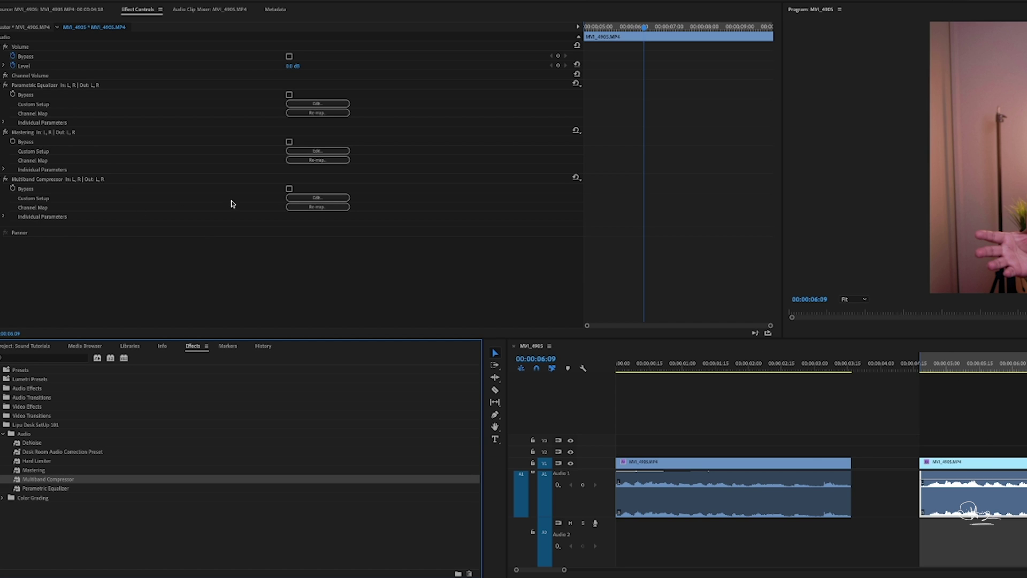
Set the Multiband Compressor low band threshold to -47 dB and its gain to 10 dB
left_click(326, 197)
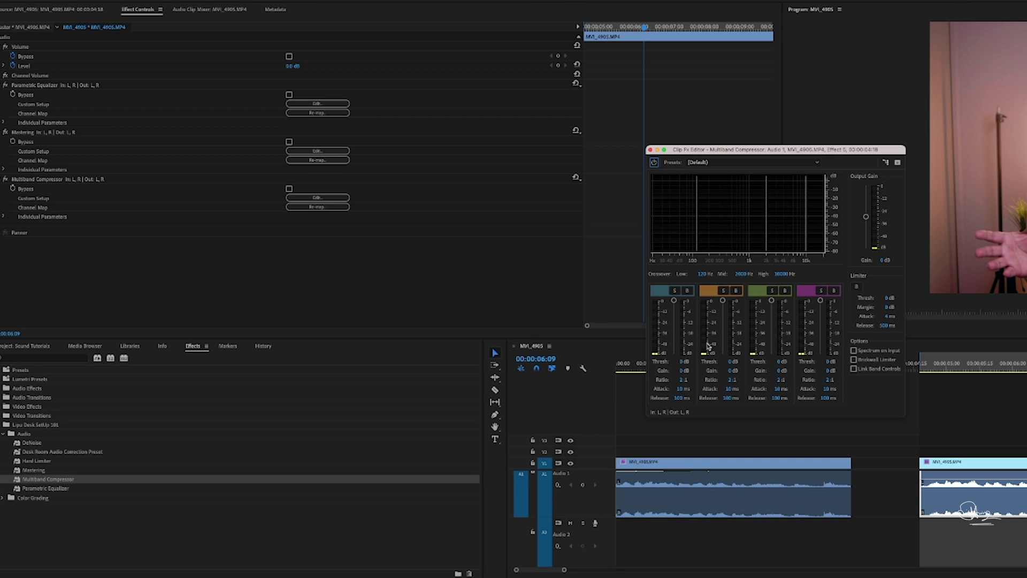
key("space")
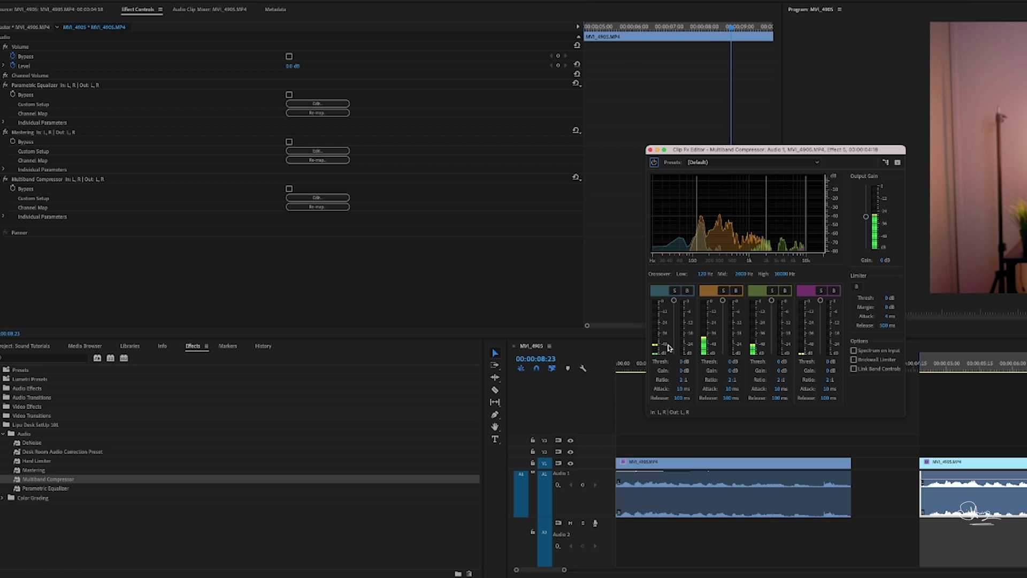
left_click_drag(673, 332, 675, 344)
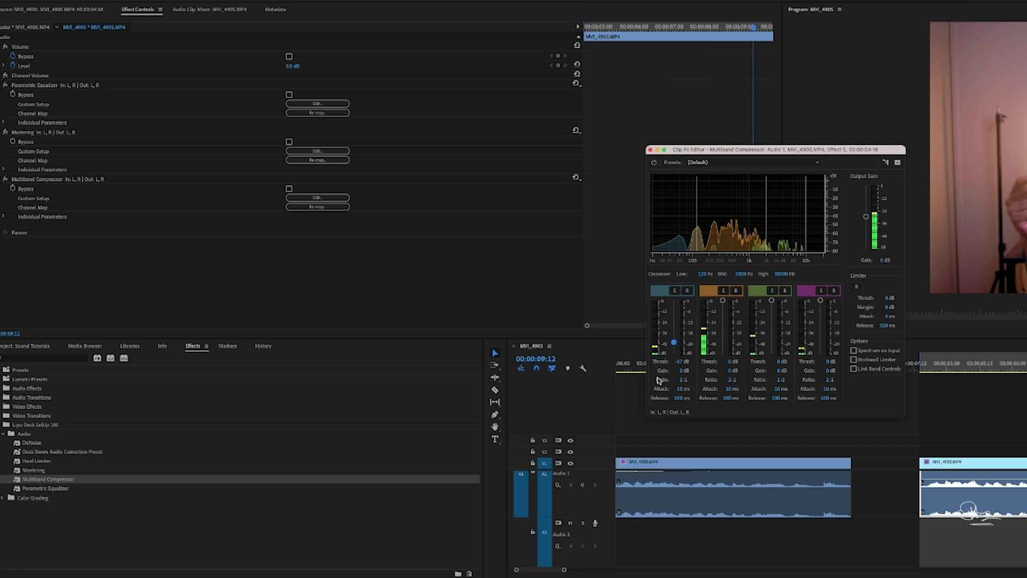
left_click(677, 371)
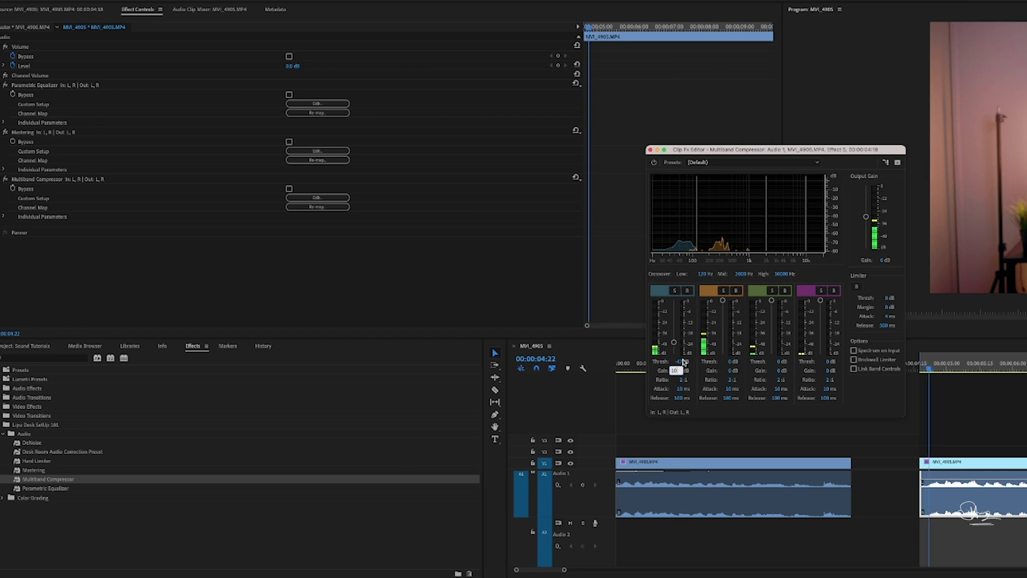
type("10")
key("Return")
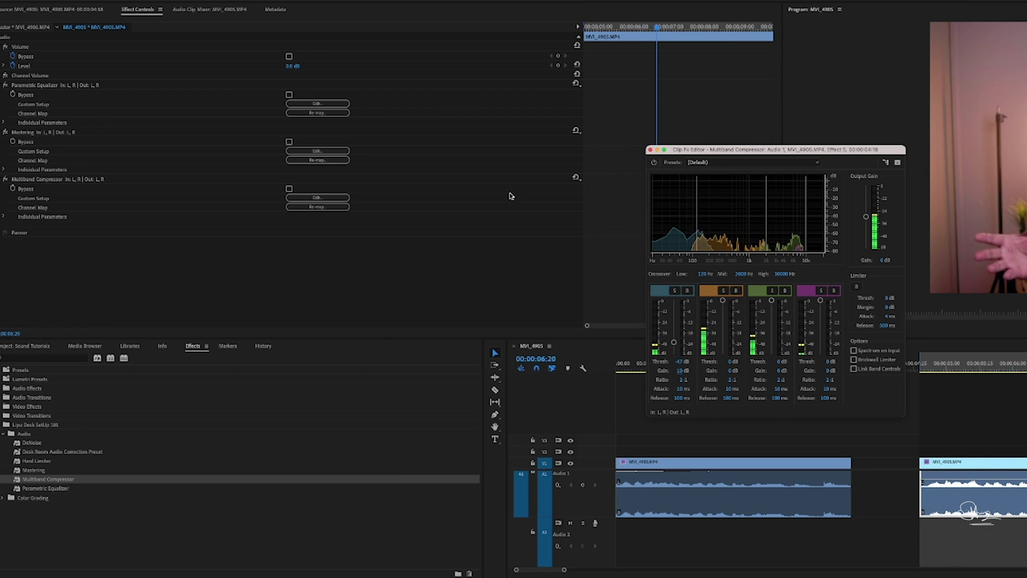
left_click(649, 151)
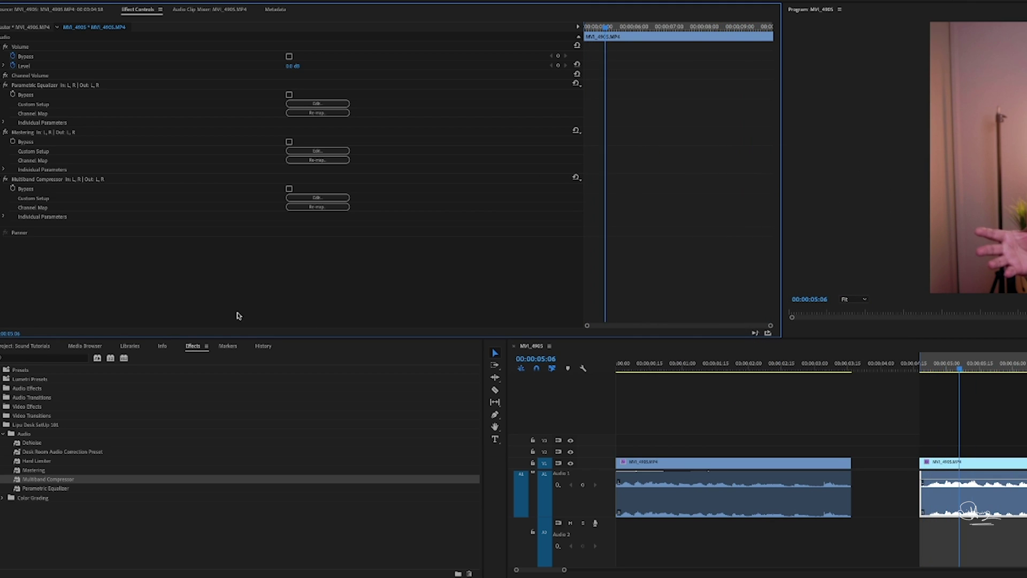
Add a Hard Limiter using the Limit to -3dB preset, then drop DeNoise onto the clip
left_click(107, 461)
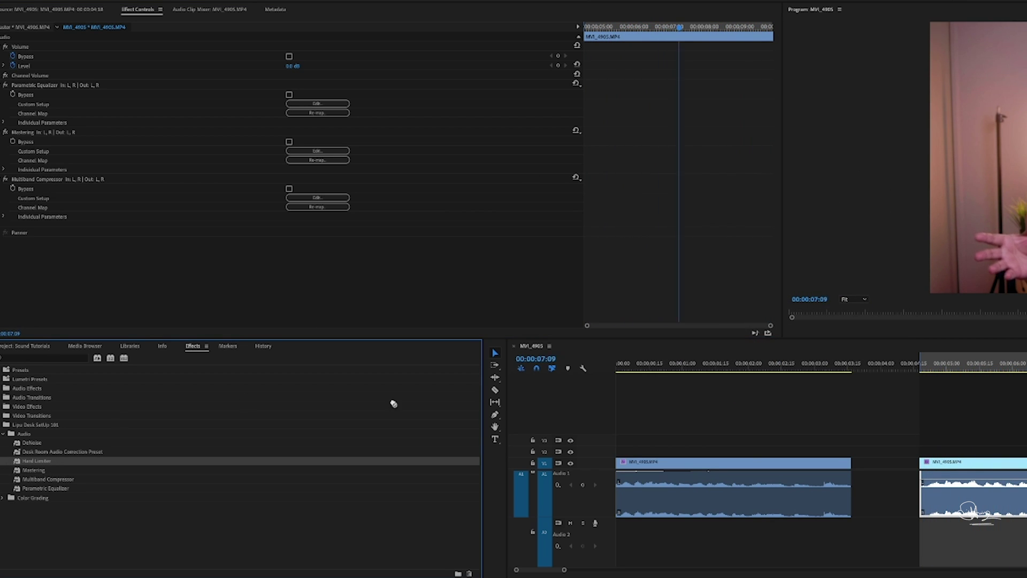
left_click_drag(107, 461, 329, 257)
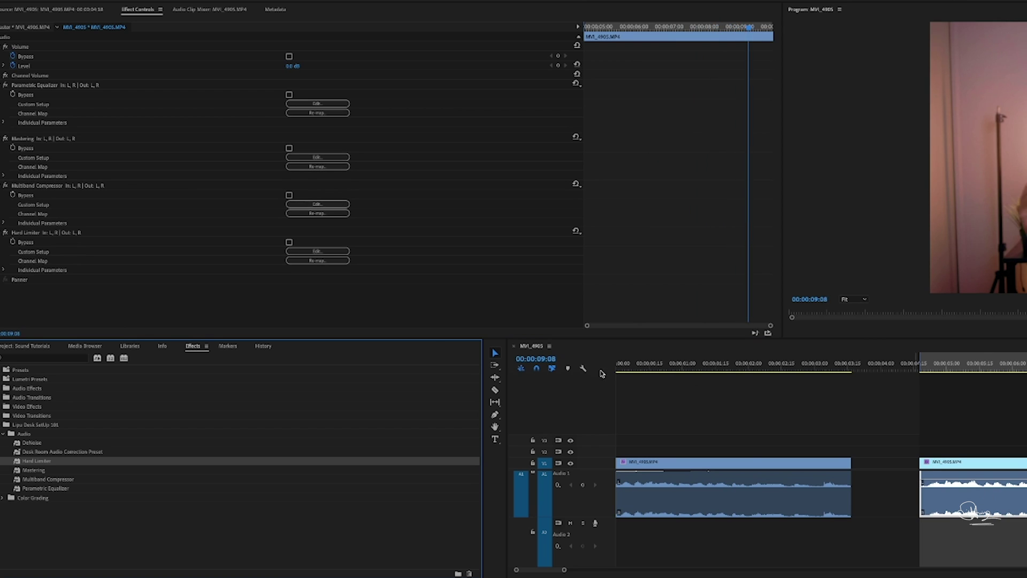
left_click(319, 251)
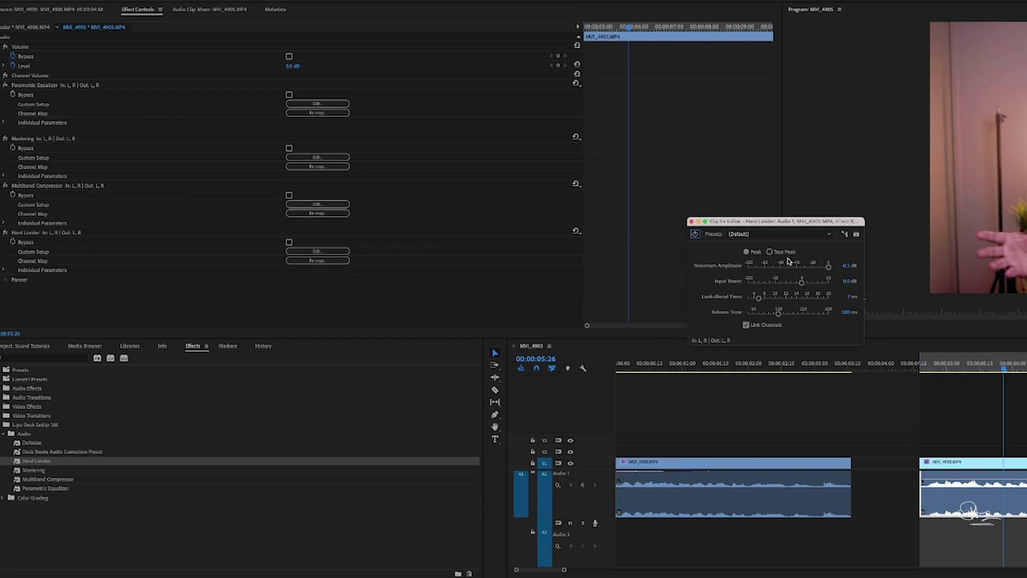
left_click(765, 234)
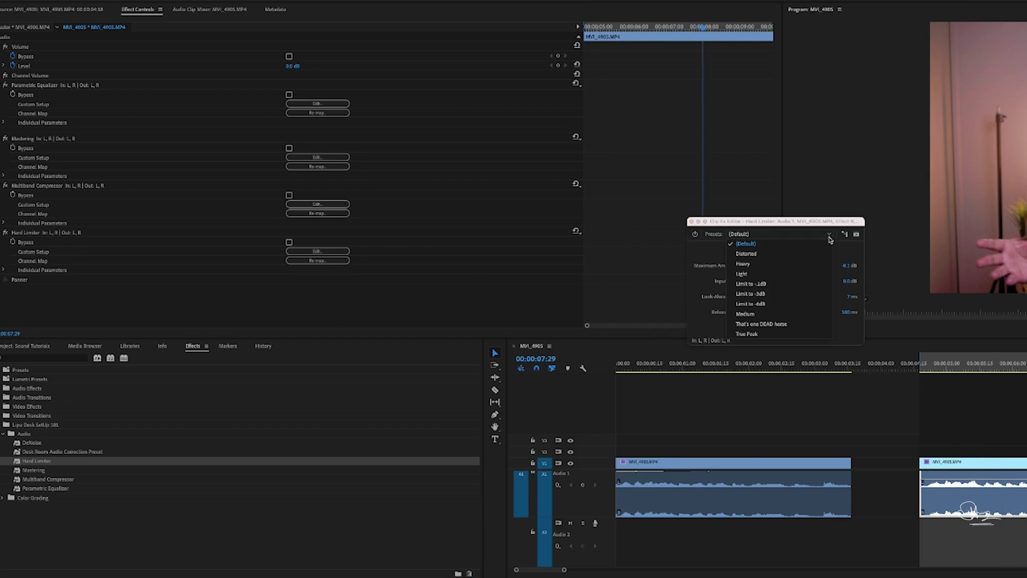
left_click(766, 294)
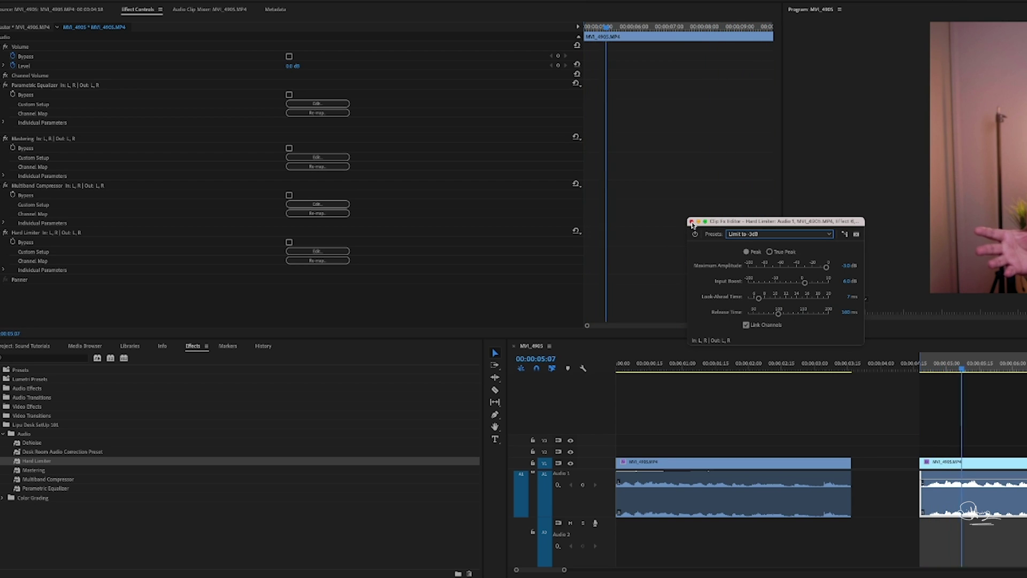
left_click(691, 222)
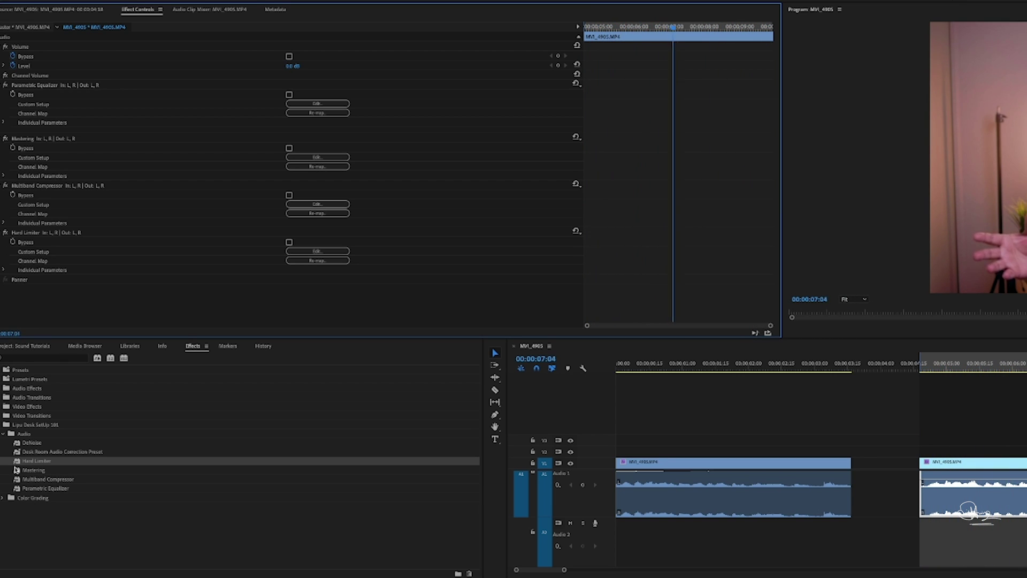
left_click_drag(32, 442, 955, 495)
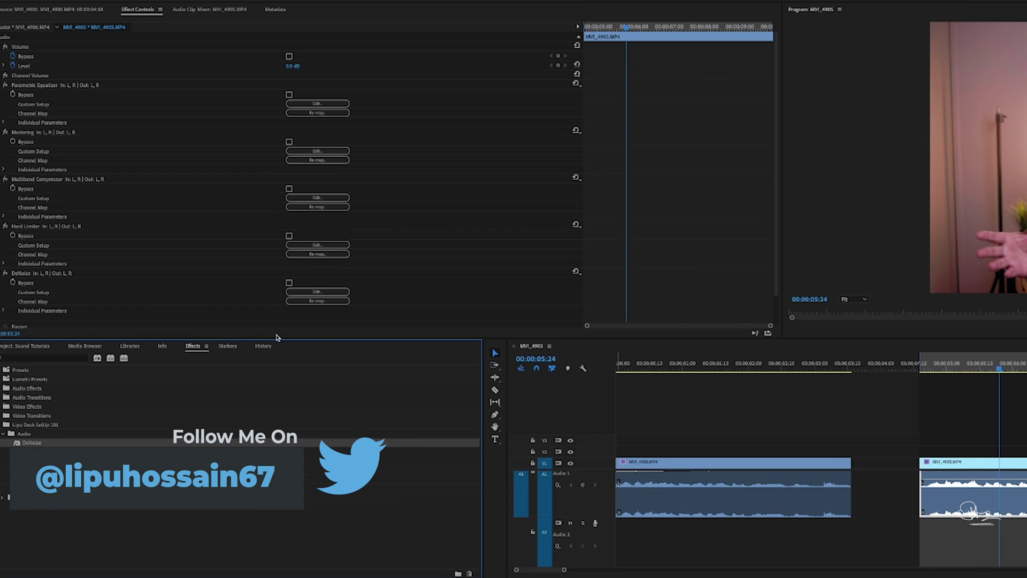
Raise the DeNoise Amount from 40% to 50% and collapse the Audio presets folder
left_click(317, 292)
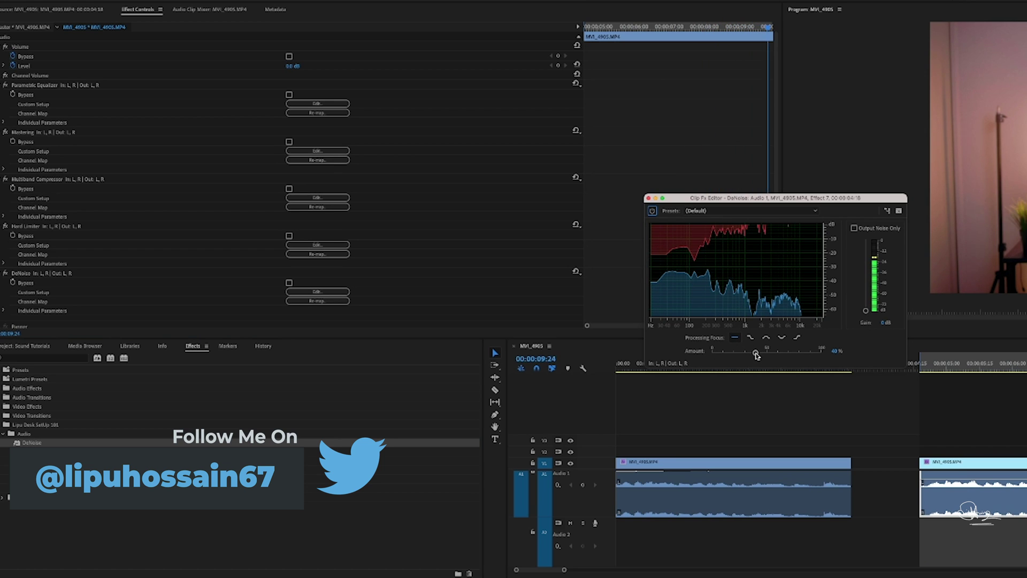
left_click_drag(761, 356, 767, 355)
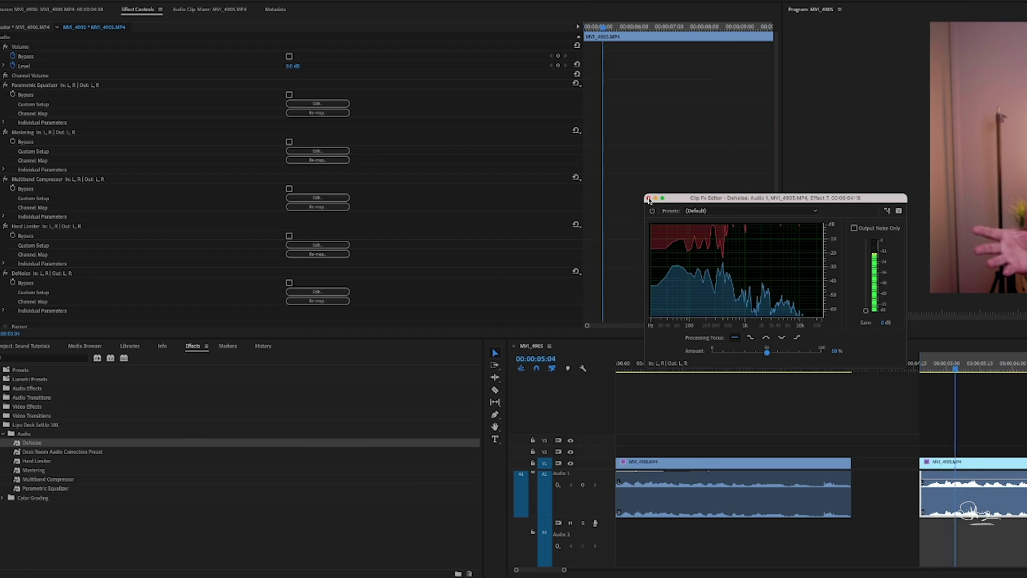
left_click(630, 194)
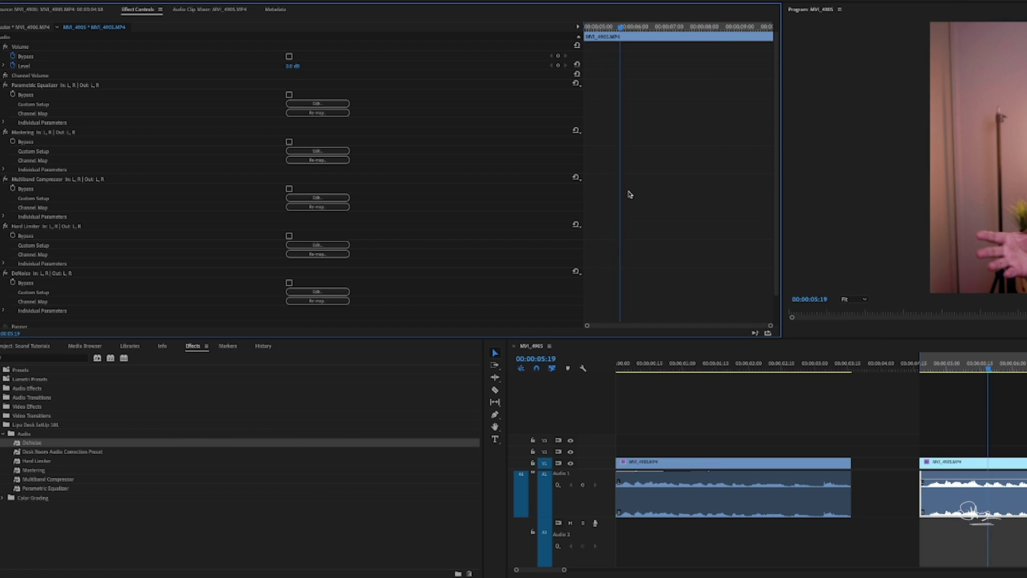
left_click(3, 435)
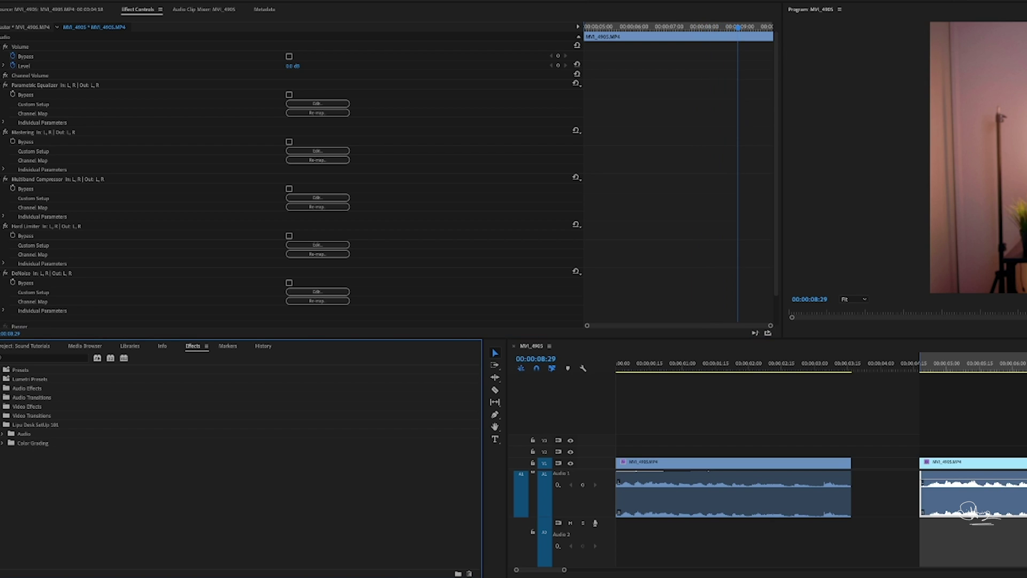
left_click(945, 368)
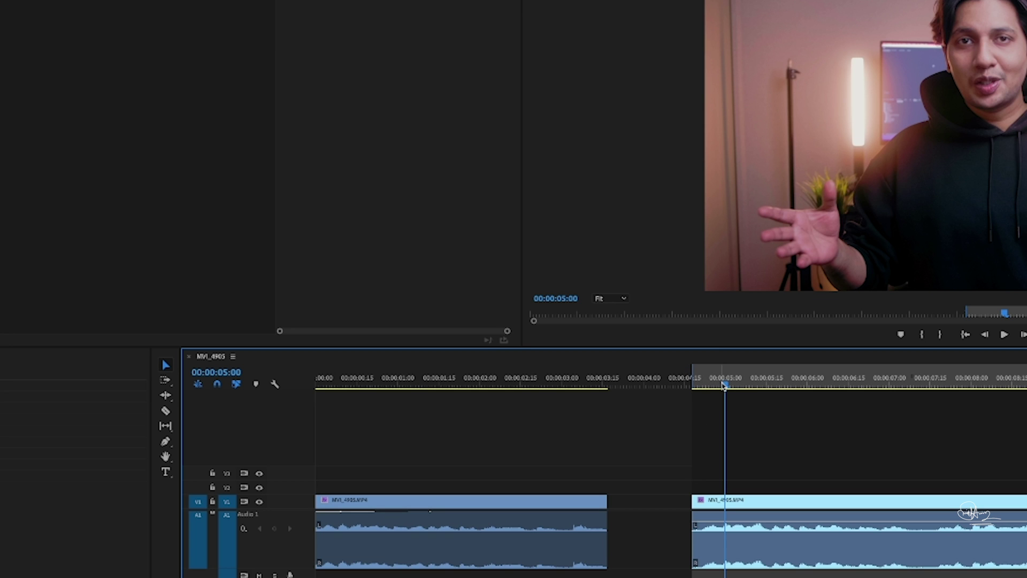
left_click_drag(726, 387, 712, 387)
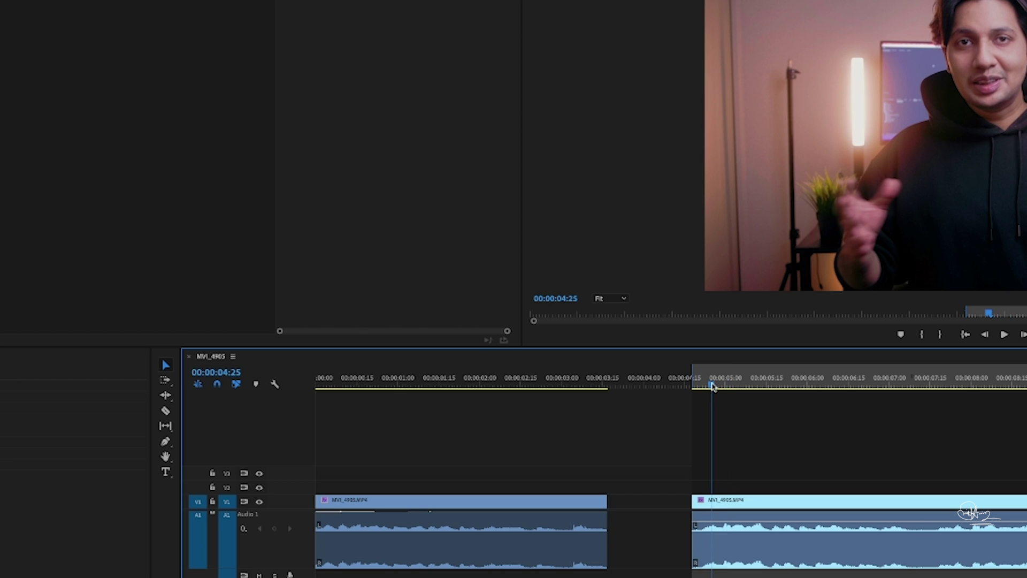
key("ctrl+shift+a")
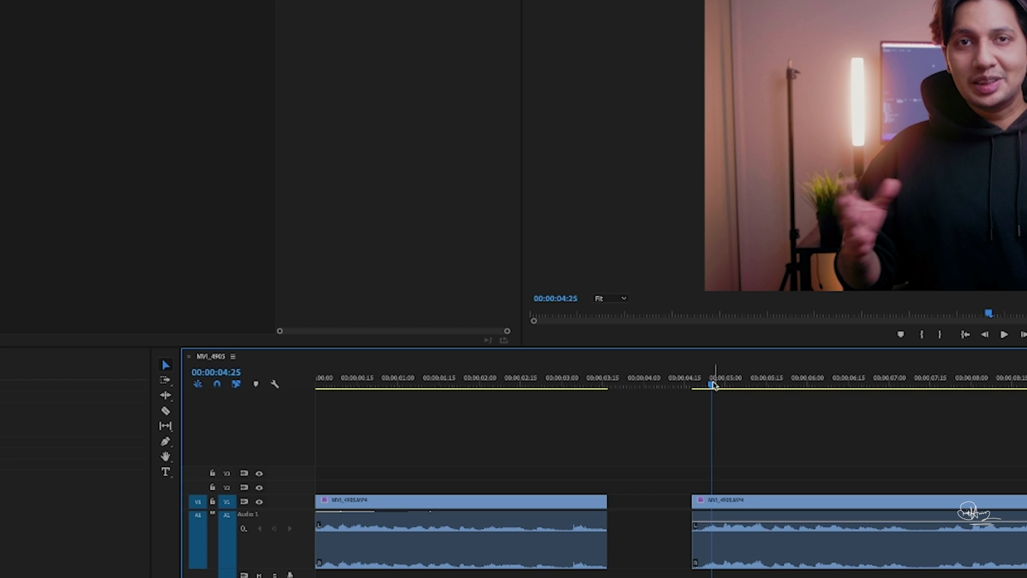
left_click_drag(711, 386, 690, 389)
key("space")
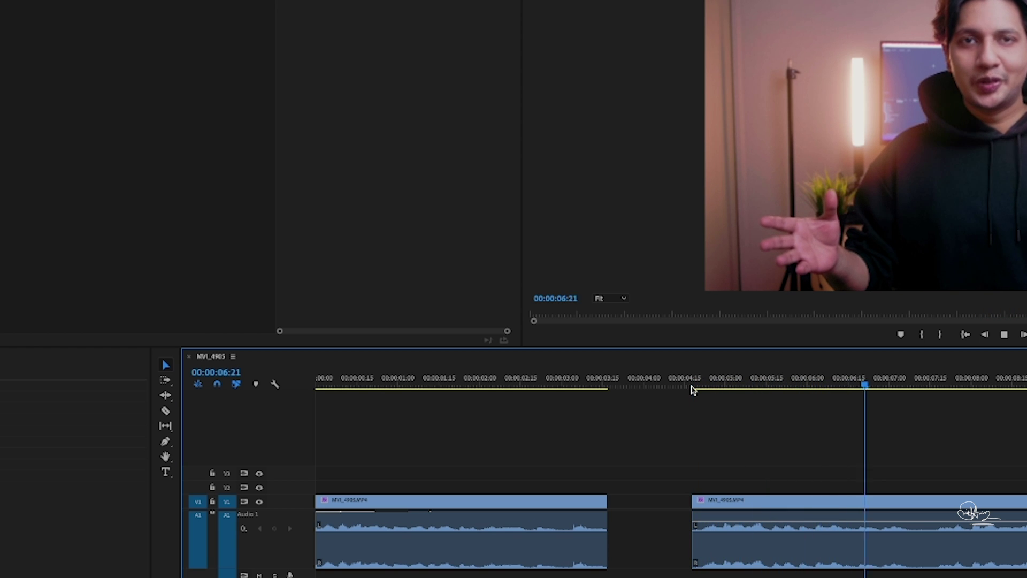
key("space")
key("Home")
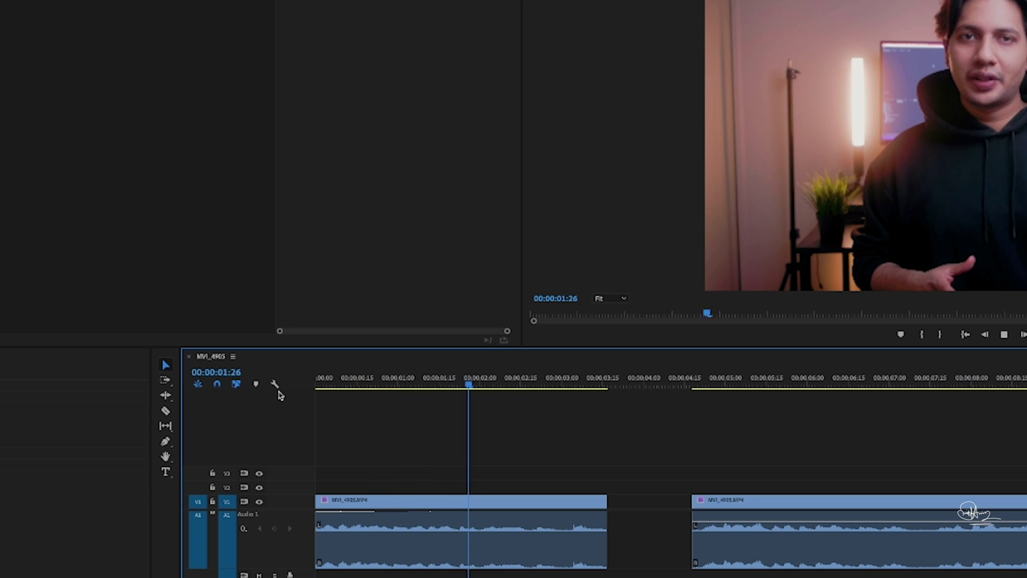
key("space")
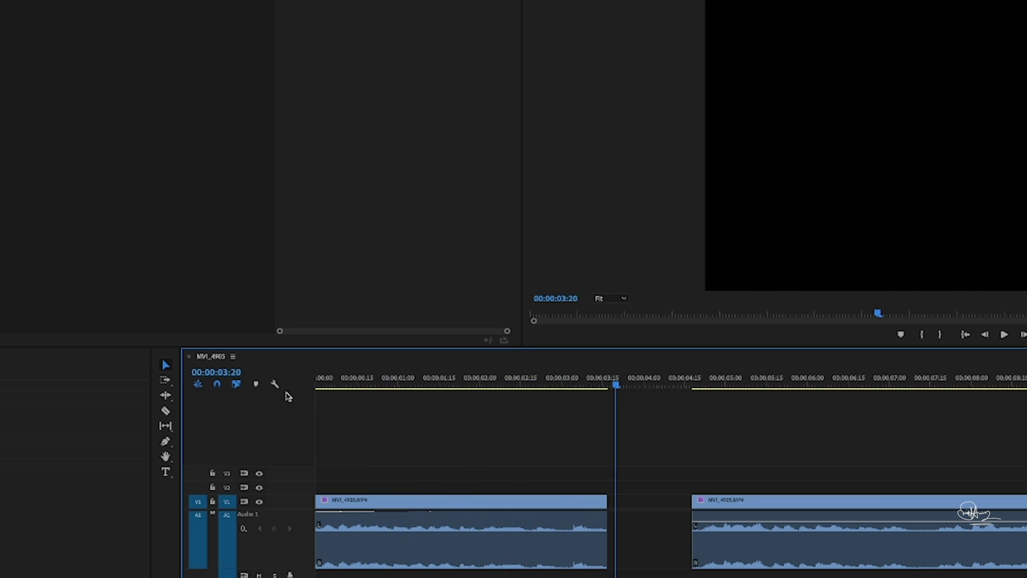
left_click_drag(616, 386, 695, 386)
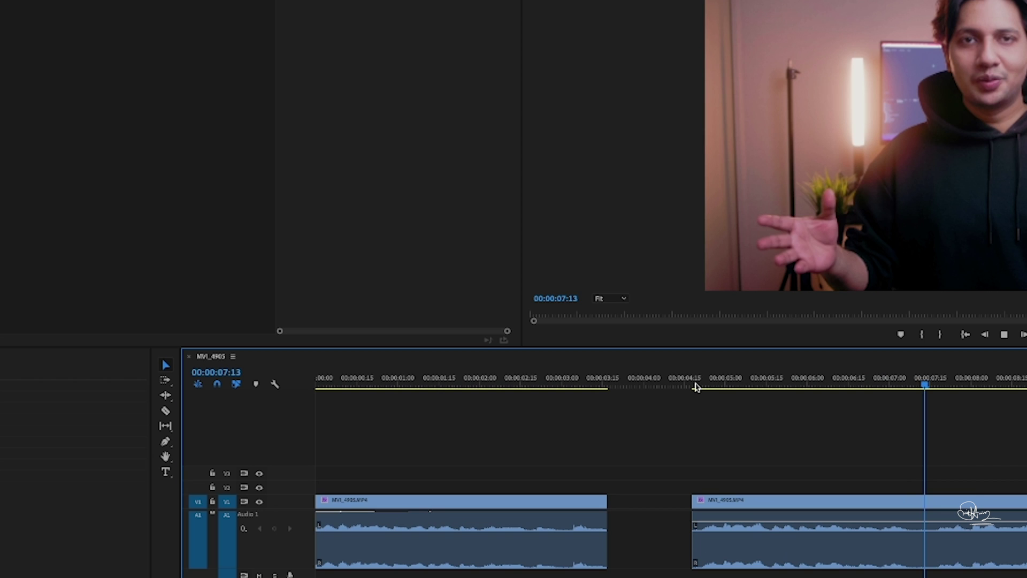
key("space")
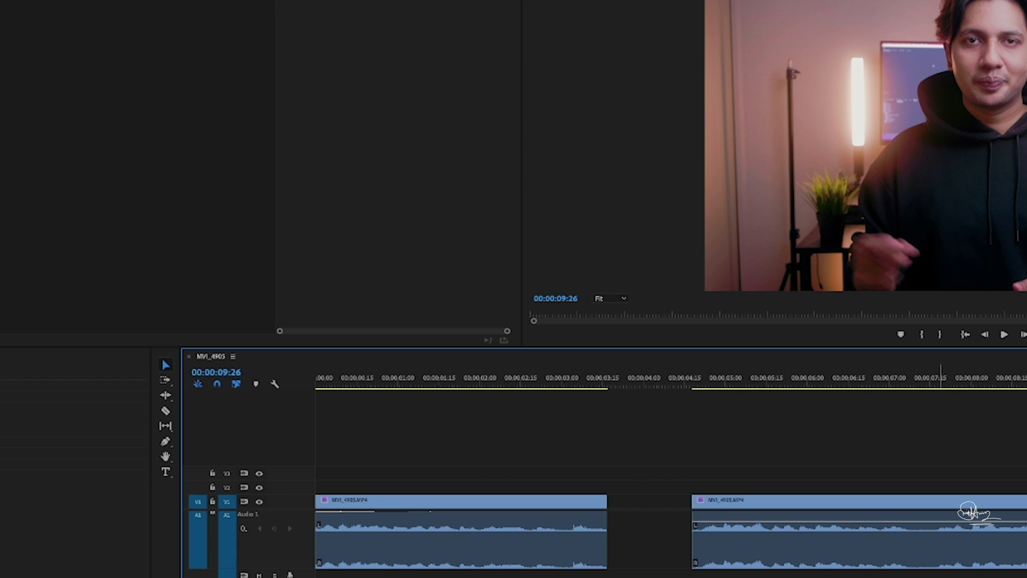
left_click(874, 548)
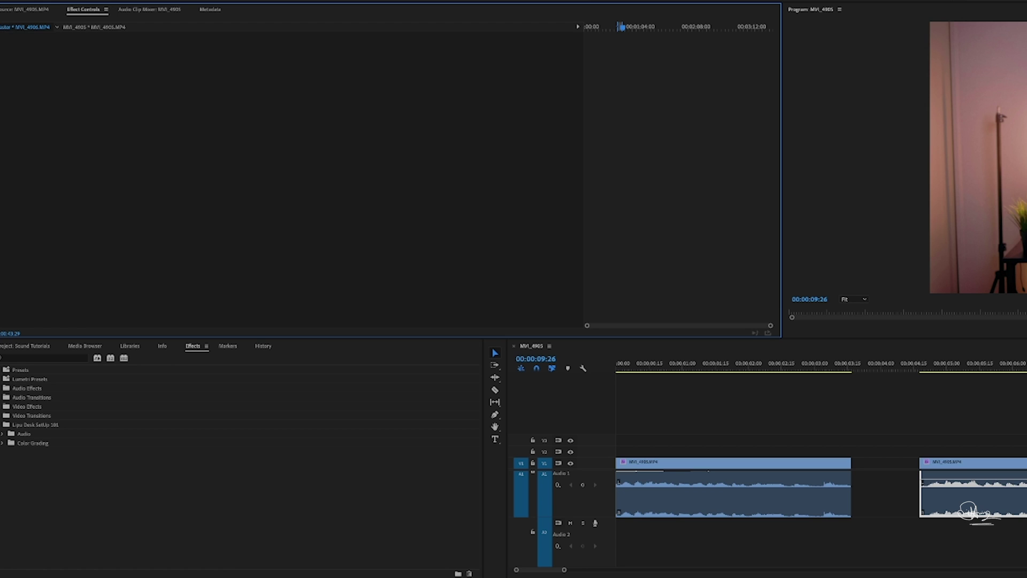
Collapse all five audio effects on the second clip in Effect Controls
double_click(963, 497)
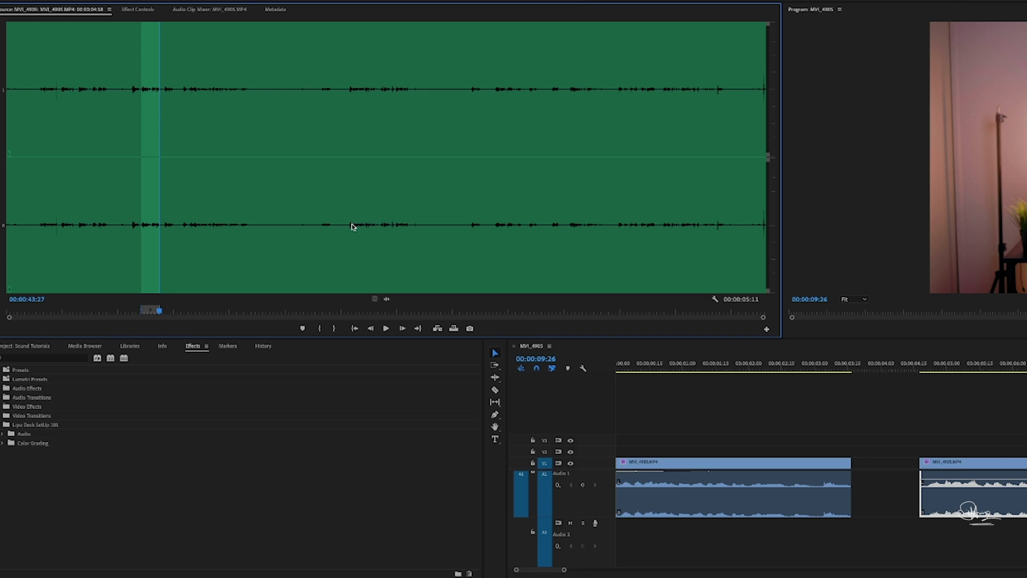
left_click(138, 10)
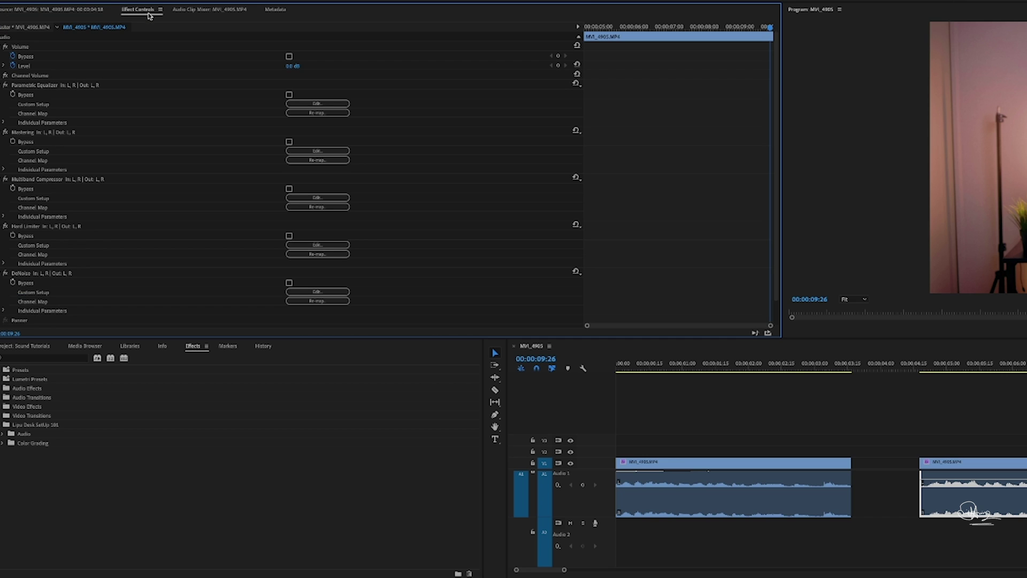
left_click(3, 132)
left_click(2, 85)
left_click(3, 105)
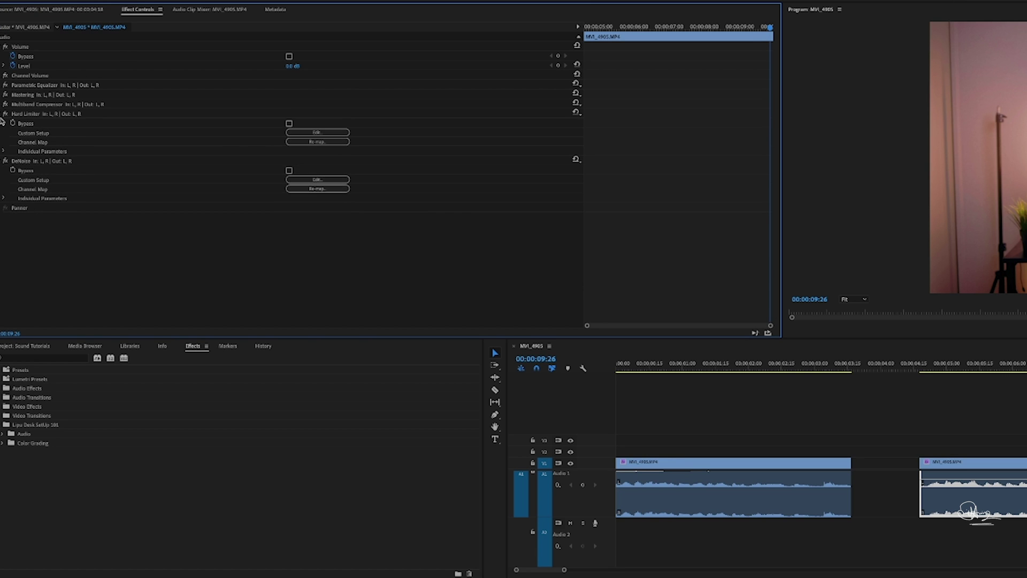
left_click(3, 114)
left_click(3, 123)
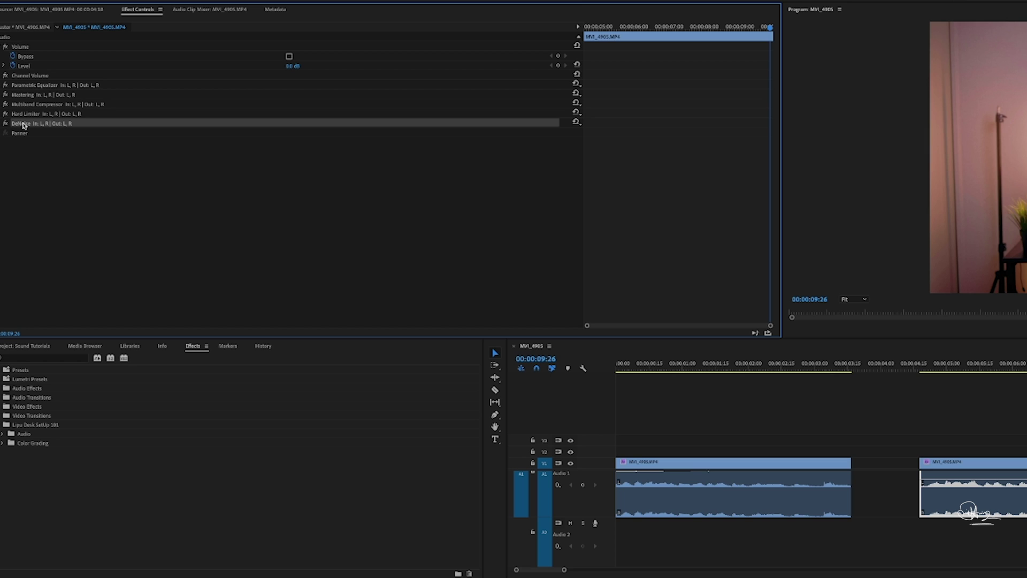
Select the five collapsed effects together and delete them
left_click(36, 85, "shift")
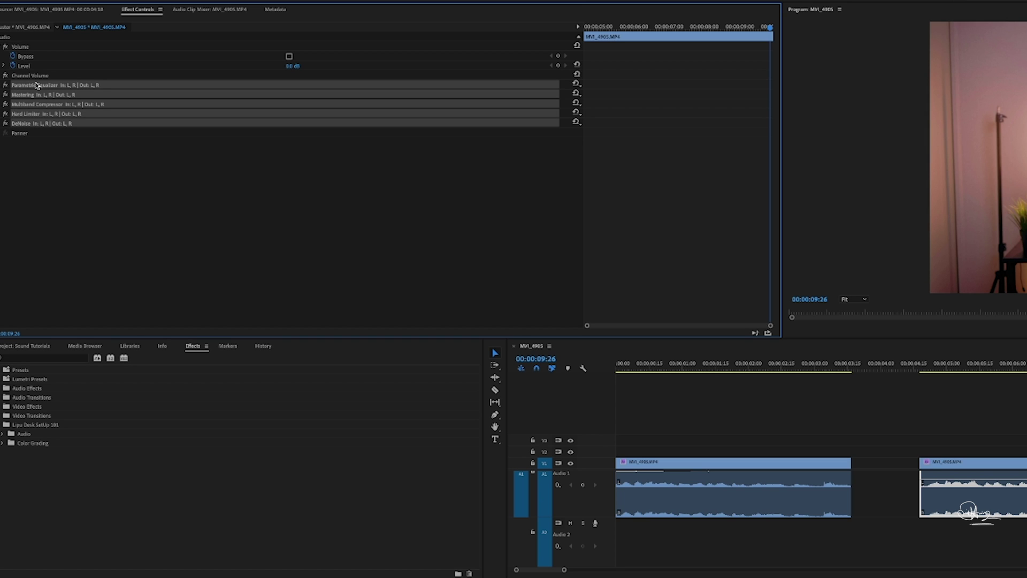
key("Delete")
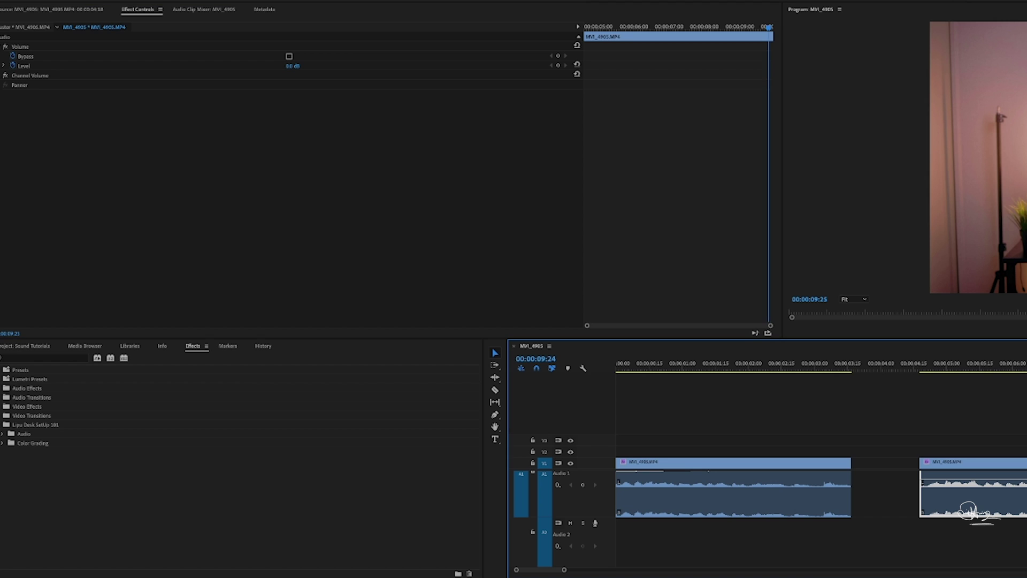
mouse_move(944, 368)
left_mouse_down()
mouse_move(904, 369)
mouse_move(923, 371)
left_mouse_up()
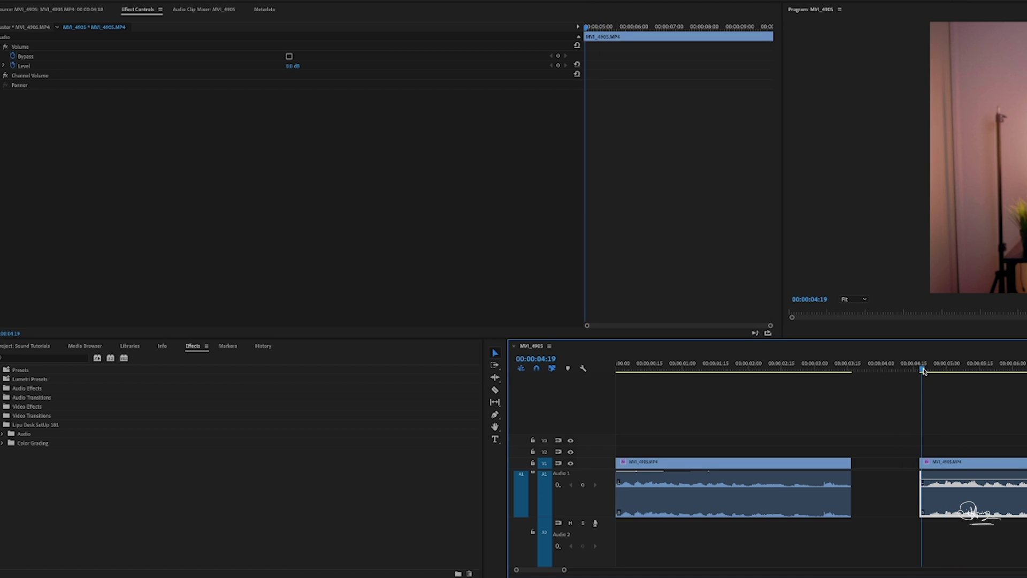
Drop the Desk Room Audio Correction Preset onto the second clip and play it back
key("space")
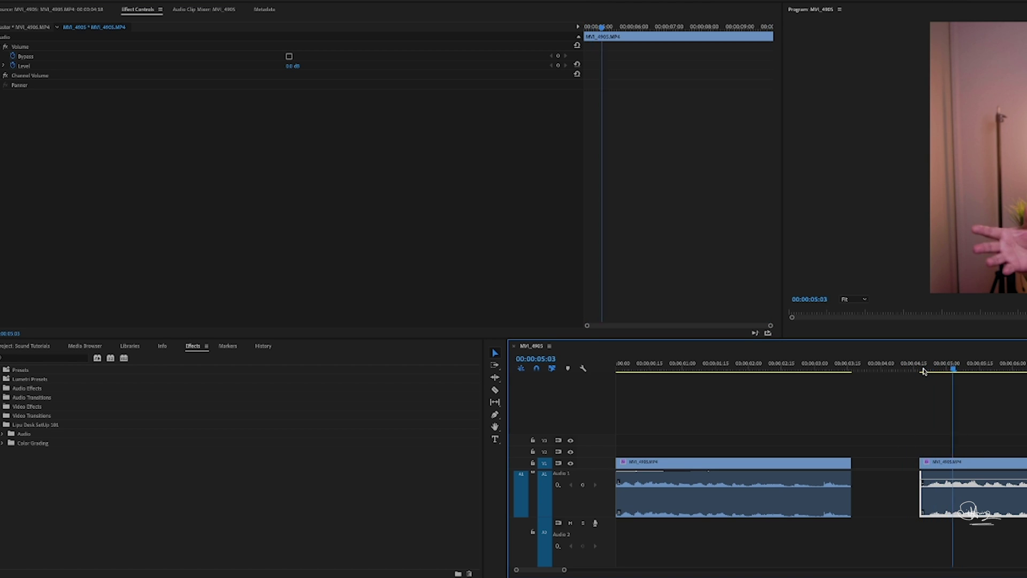
left_click(3, 435)
left_click(24, 453)
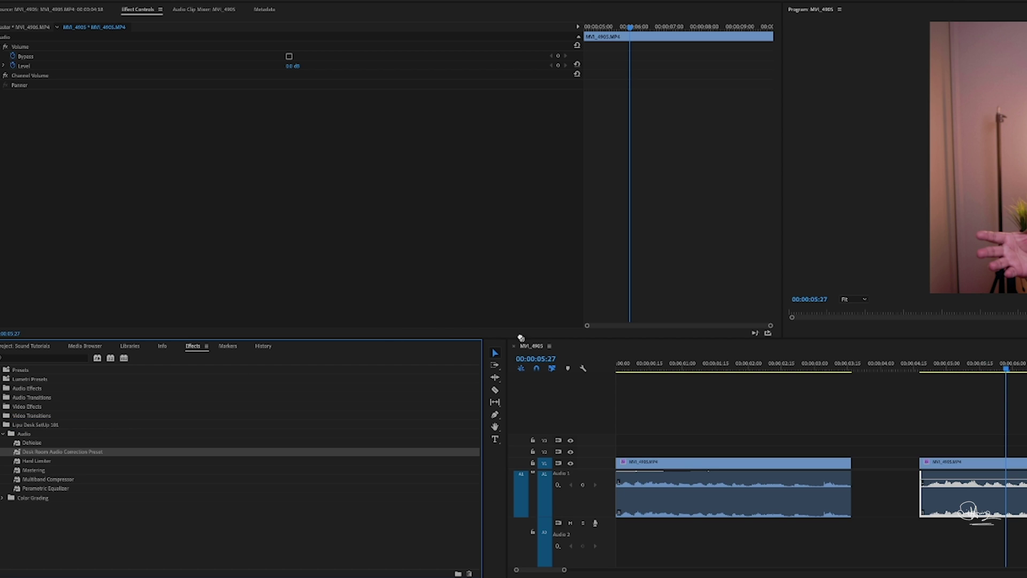
left_click_drag(963, 493, 965, 493)
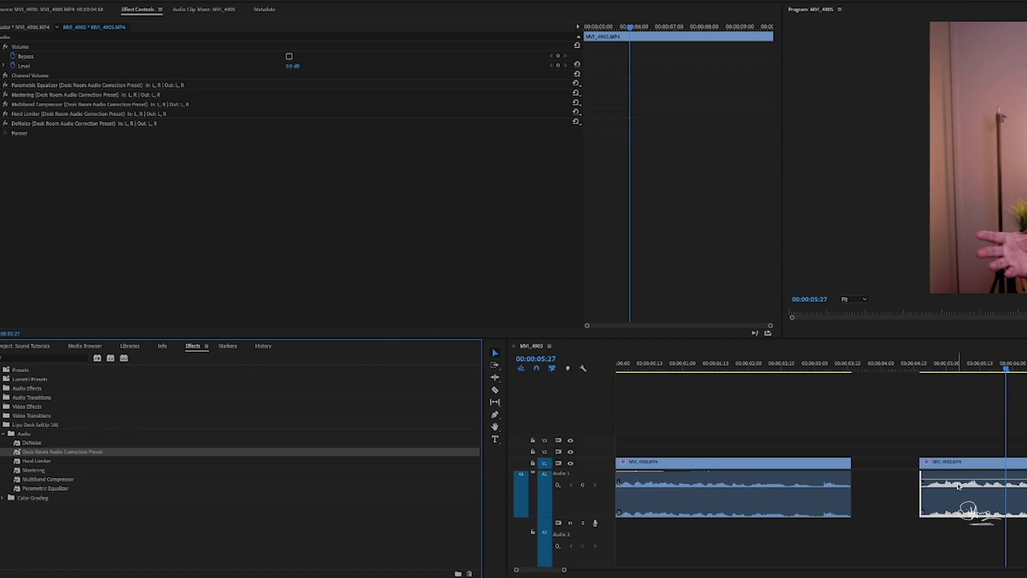
key("space")
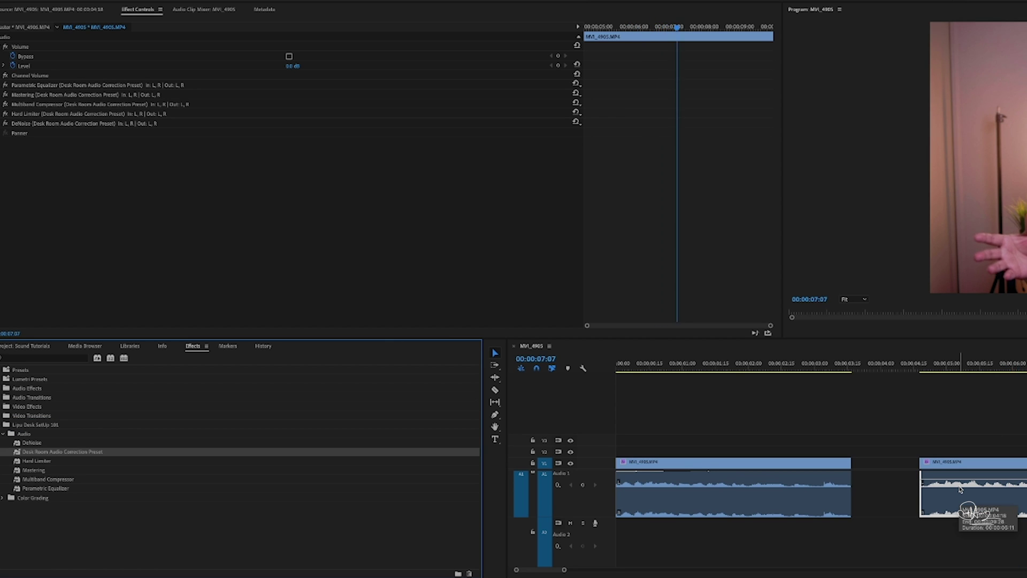